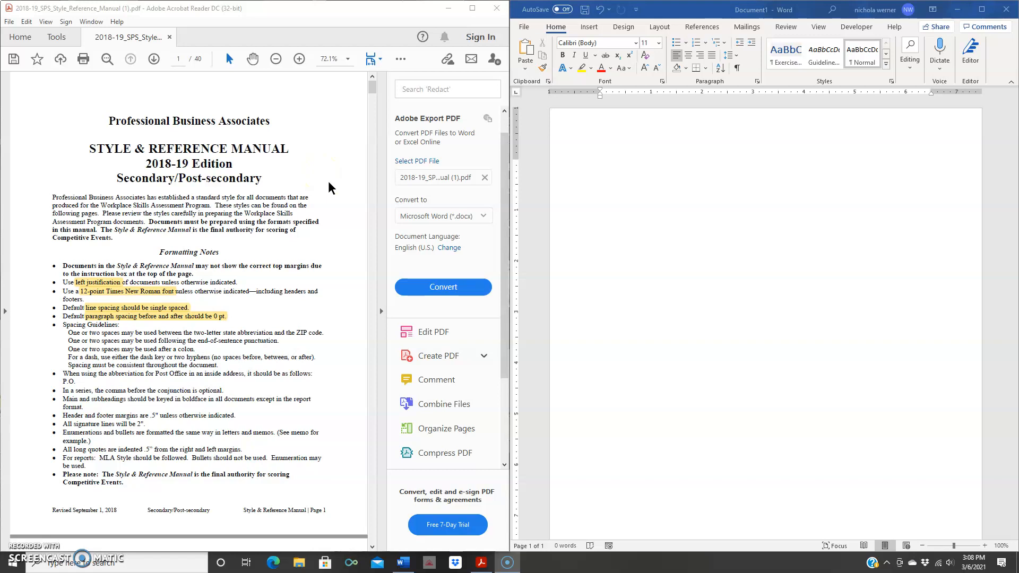
# Step: Review the formatting notes and the production standards, including evaluation and scoring rules, in the style manual PDF
pyautogui.scroll(-3, 328, 182)
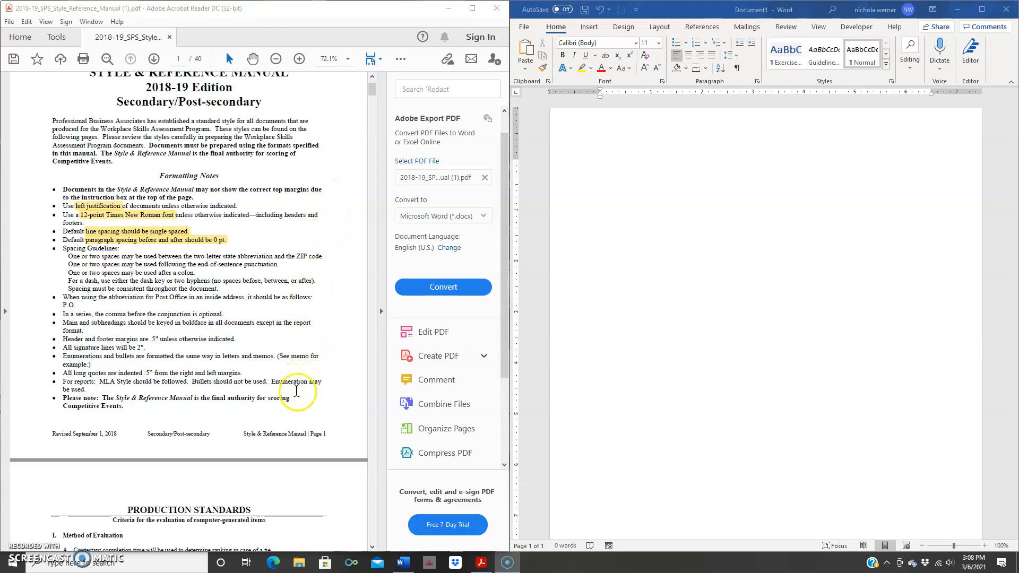
pyautogui.scroll(-6, 298, 400)
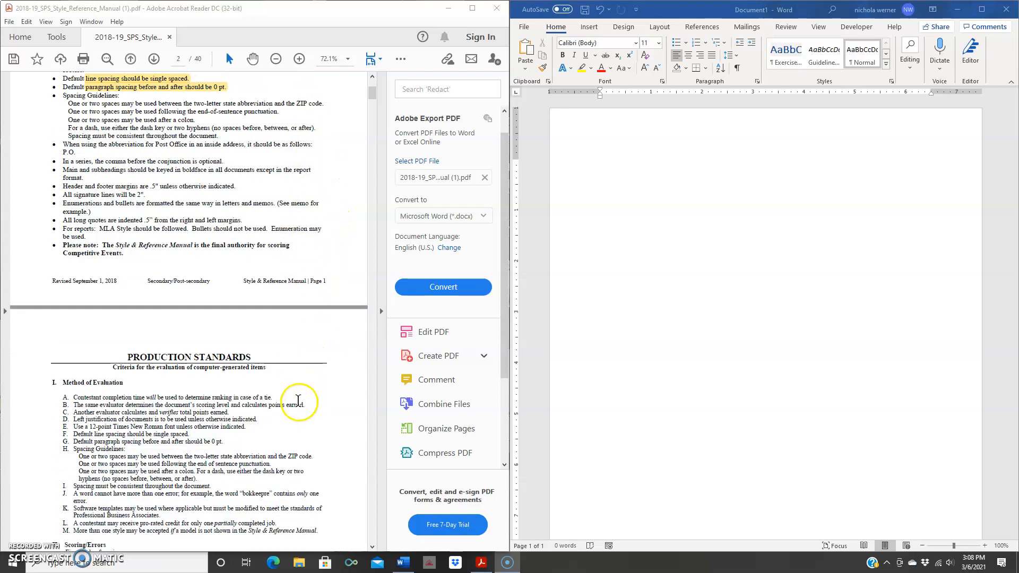
pyautogui.scroll(-1, 313, 372)
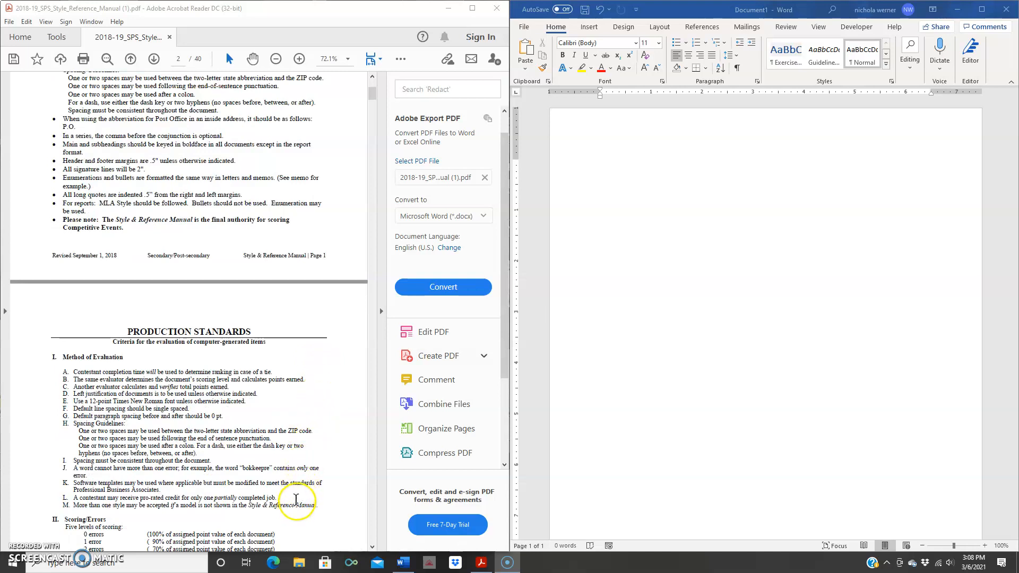
pyautogui.scroll(-2, 298, 501)
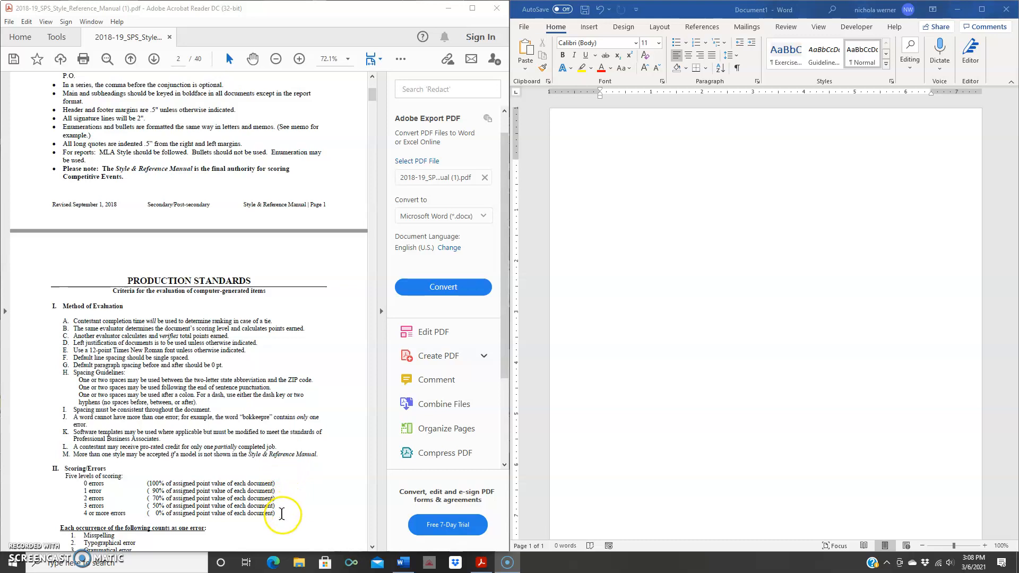
pyautogui.scroll(-3, 282, 514)
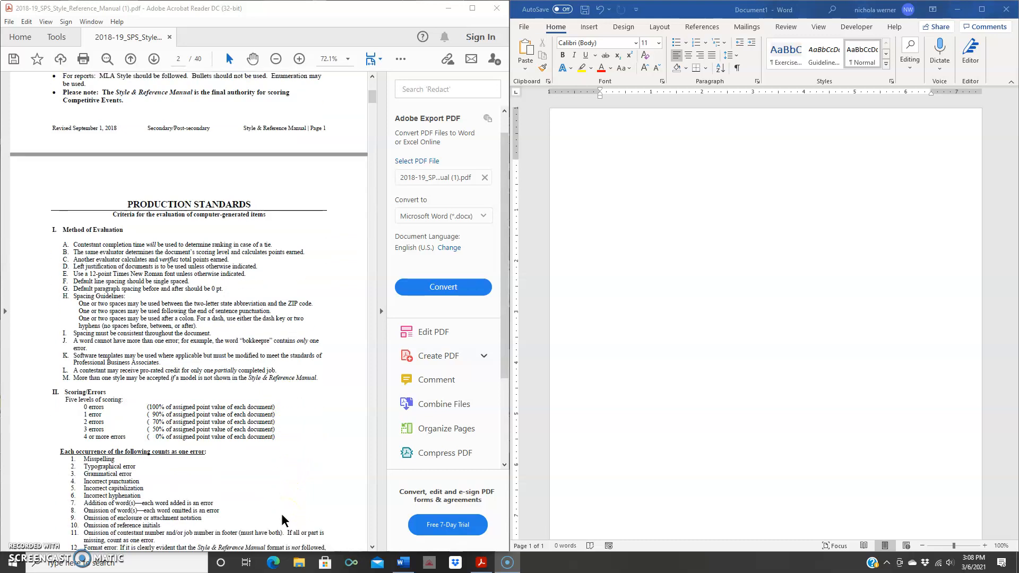
pyautogui.scroll(-2, 200, 461)
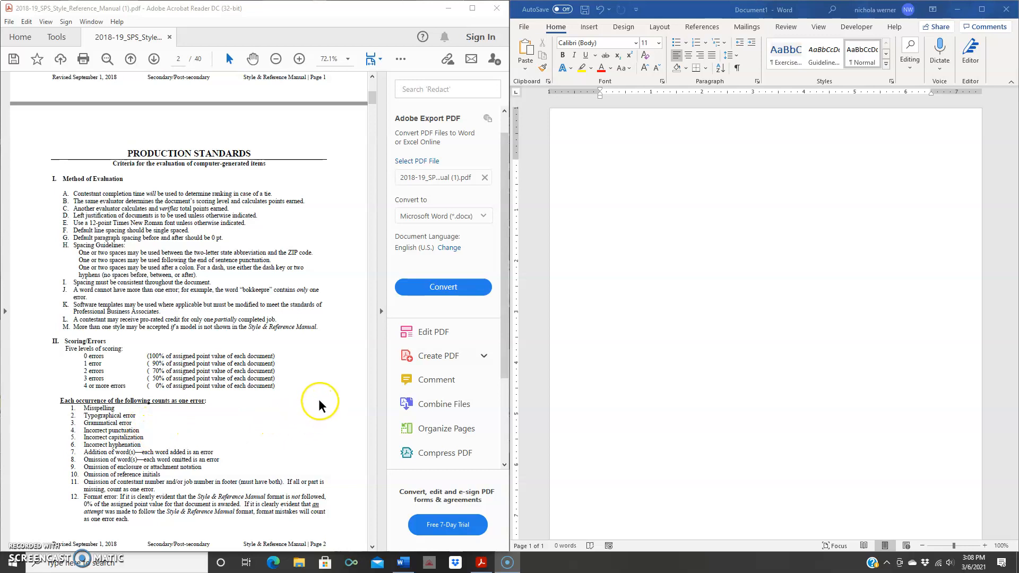
pyautogui.scroll(5, 319, 399)
pyautogui.scroll(4, 310, 403)
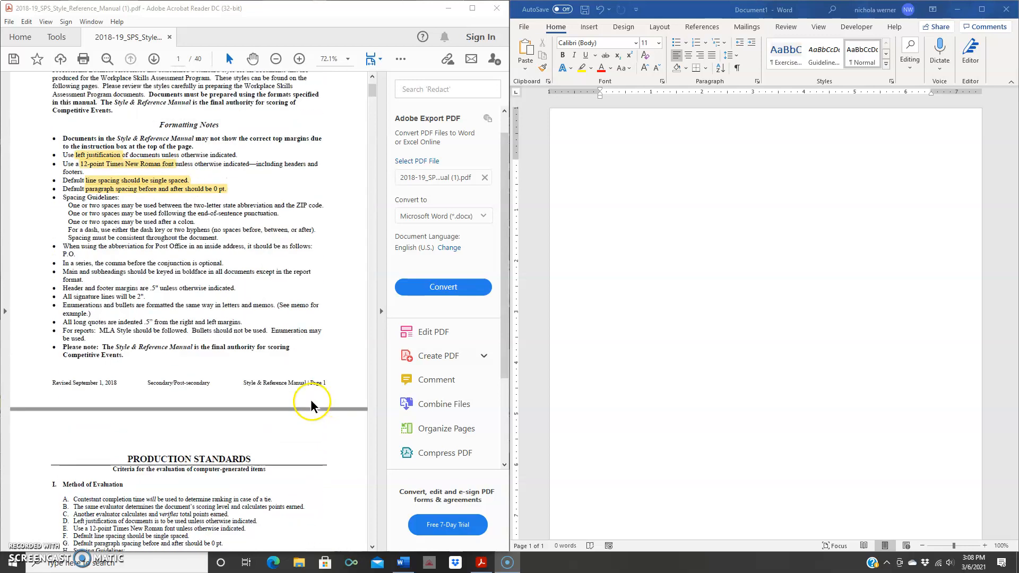
pyautogui.scroll(1, 310, 401)
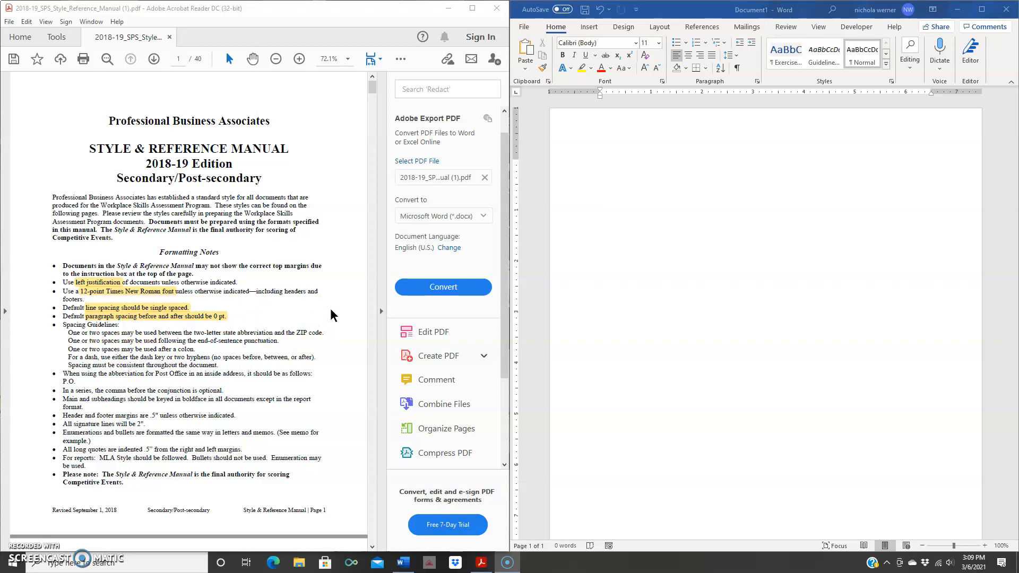
# Step: Switch to the blank Word document and apply the No Spacing style
pyautogui.click(593, 139)
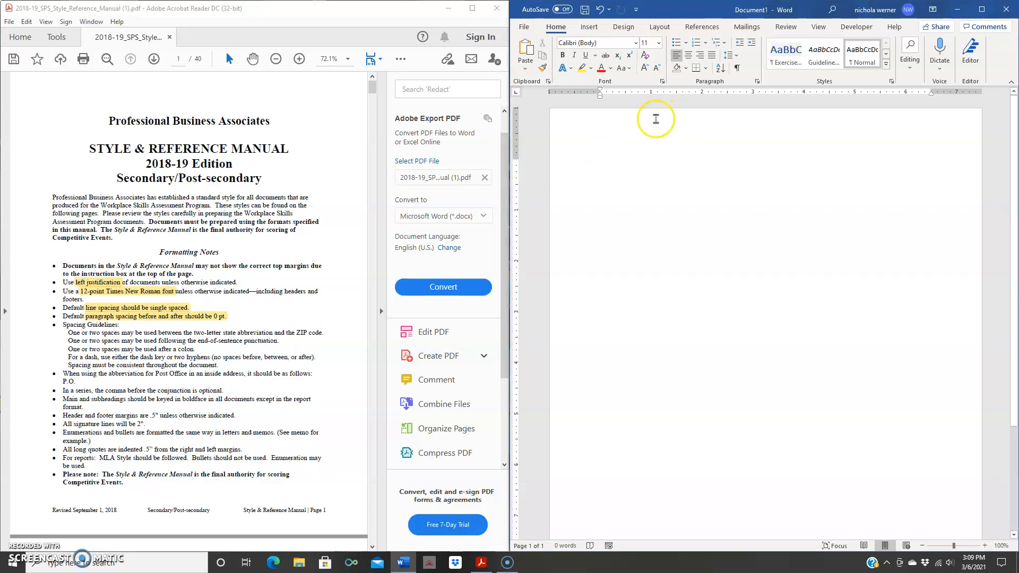
pyautogui.click(887, 66)
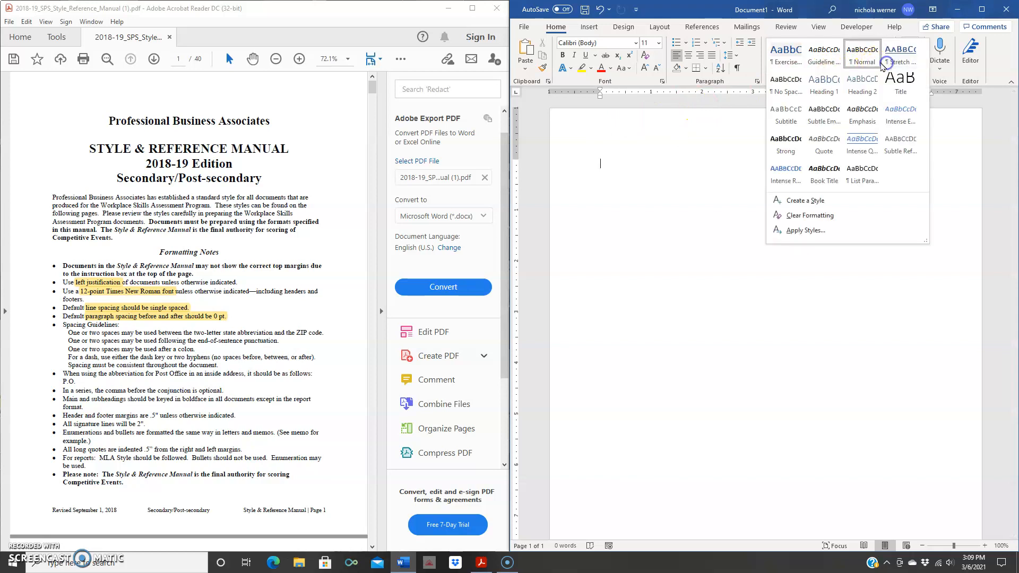
pyautogui.click(789, 89)
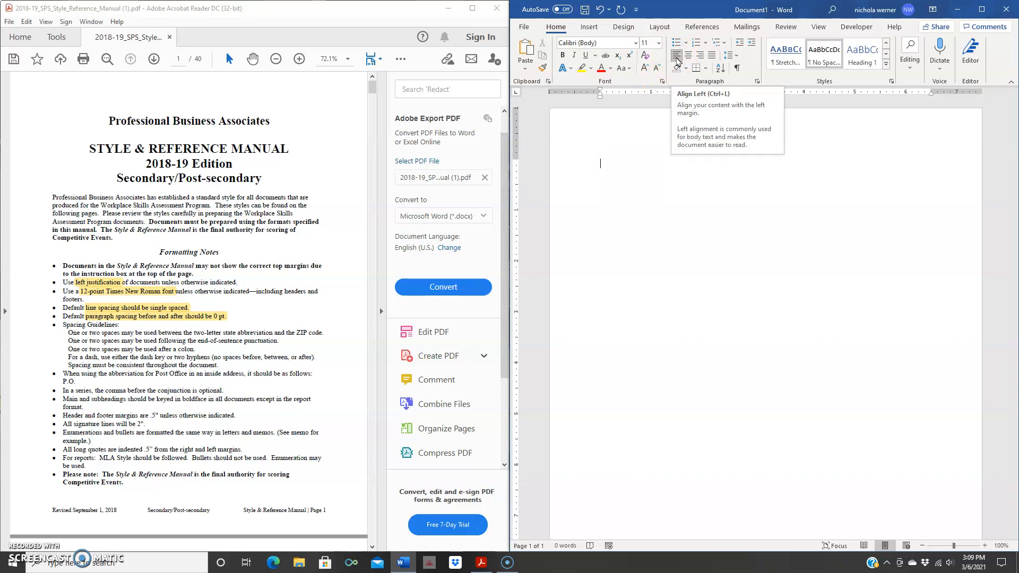
# Step: Set the document font to Times New Roman, 12 pt, and check the paragraph alignment and spacing settings
pyautogui.click(636, 44)
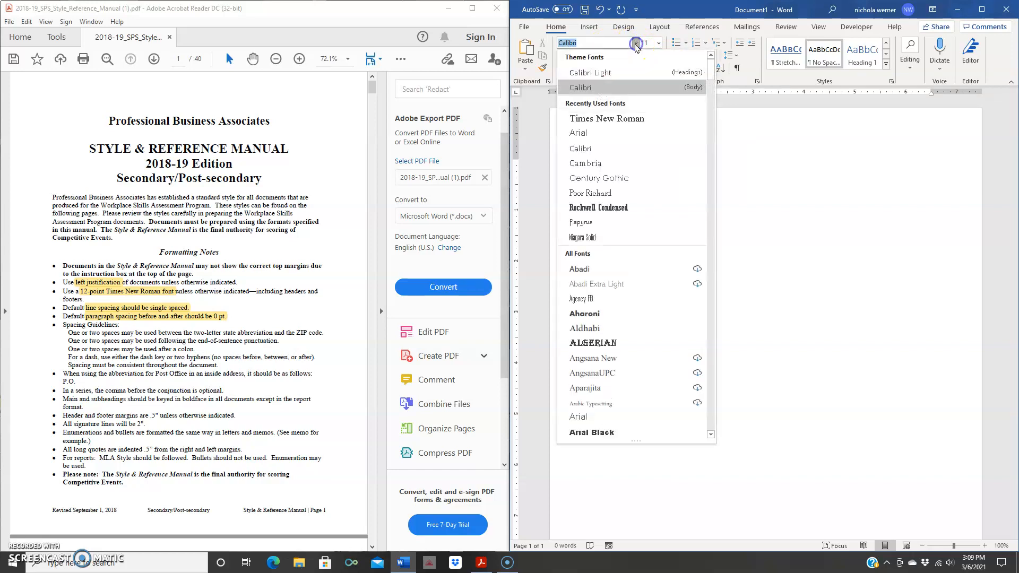
pyautogui.click(623, 120)
pyautogui.click(658, 44)
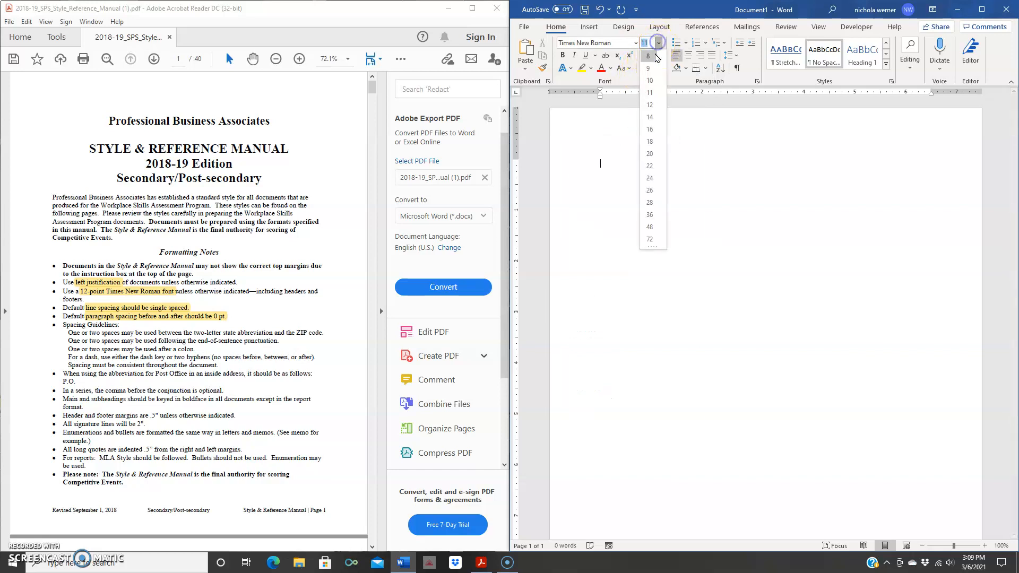
pyautogui.click(651, 106)
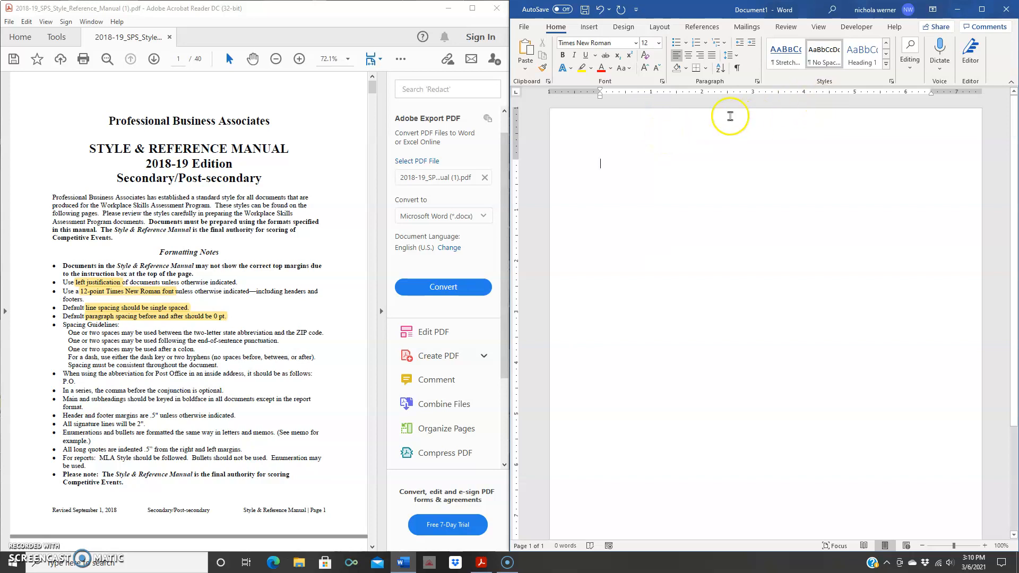
pyautogui.click(758, 82)
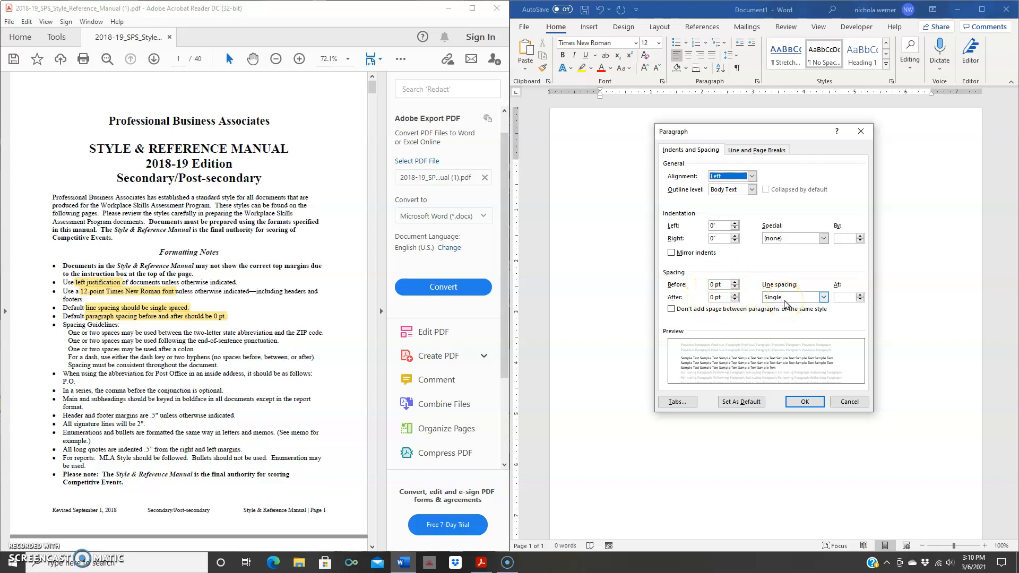
pyautogui.click(806, 403)
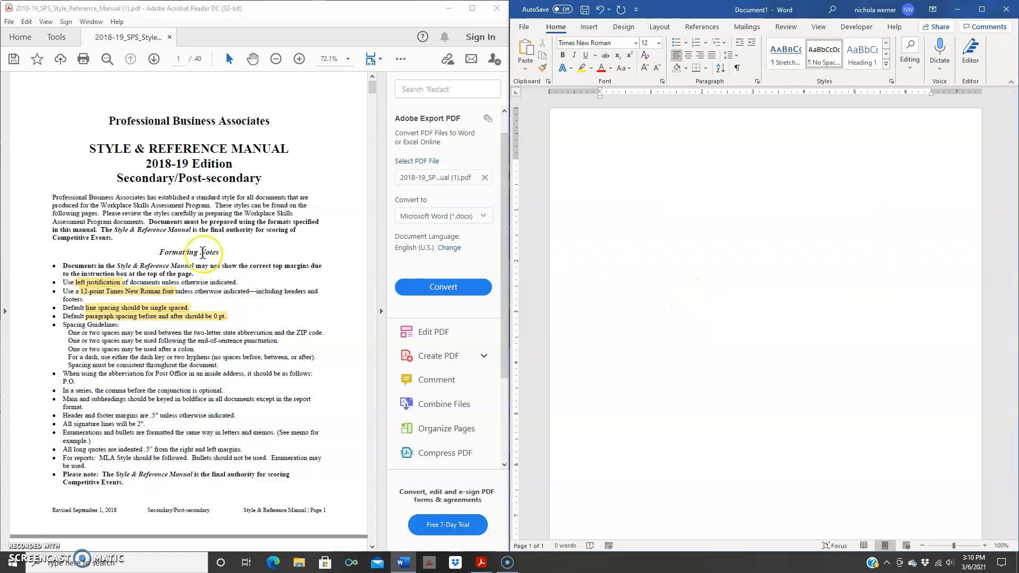
# Step: Find the Memorandum entry in the style manual's table of contents and go to page 17
pyautogui.scroll(-15, 315, 118)
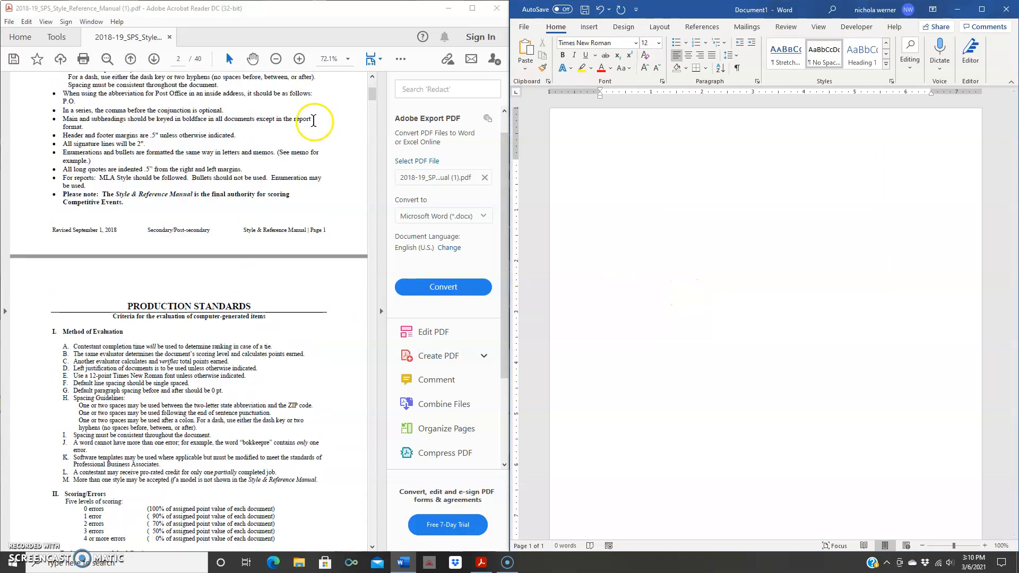
pyautogui.scroll(-10, 311, 136)
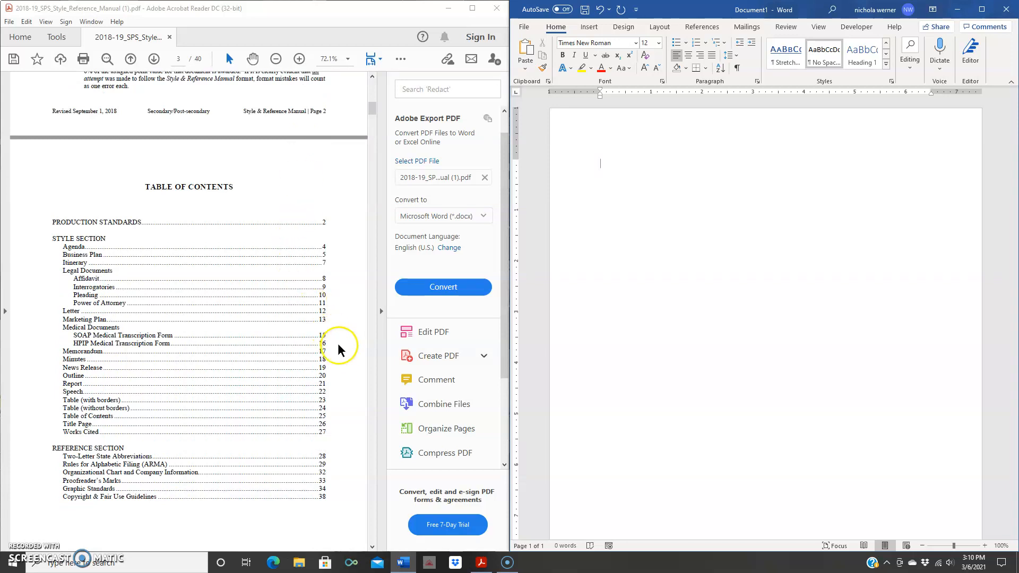
pyautogui.click(176, 59)
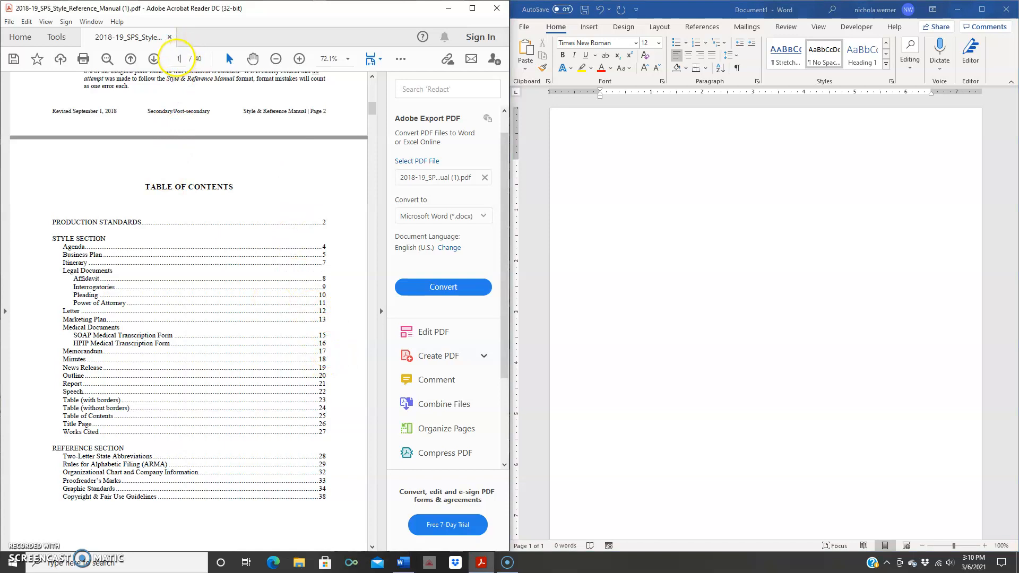
pyautogui.write('17')
pyautogui.press('Return')
pyautogui.click(276, 150)
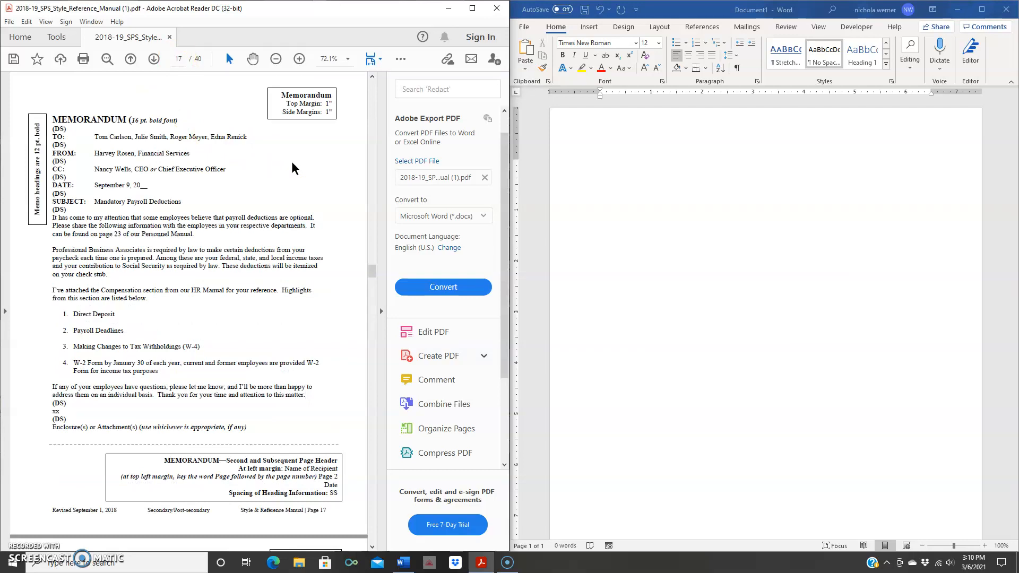
pyautogui.click(327, 119)
# Step: Apply the Normal margin preset, 1" on all sides, to the Word document
pyautogui.click(661, 146)
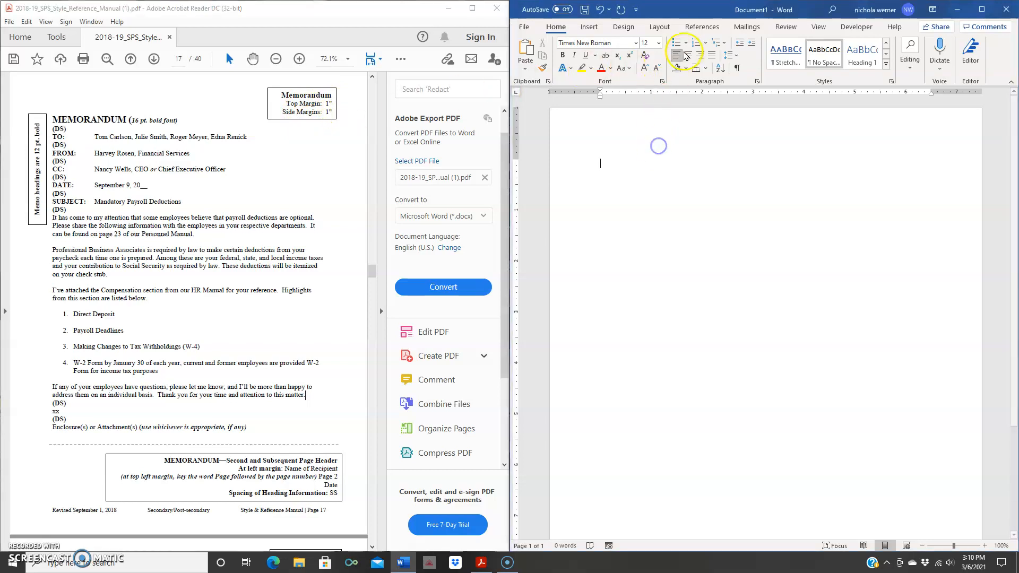
pyautogui.click(662, 28)
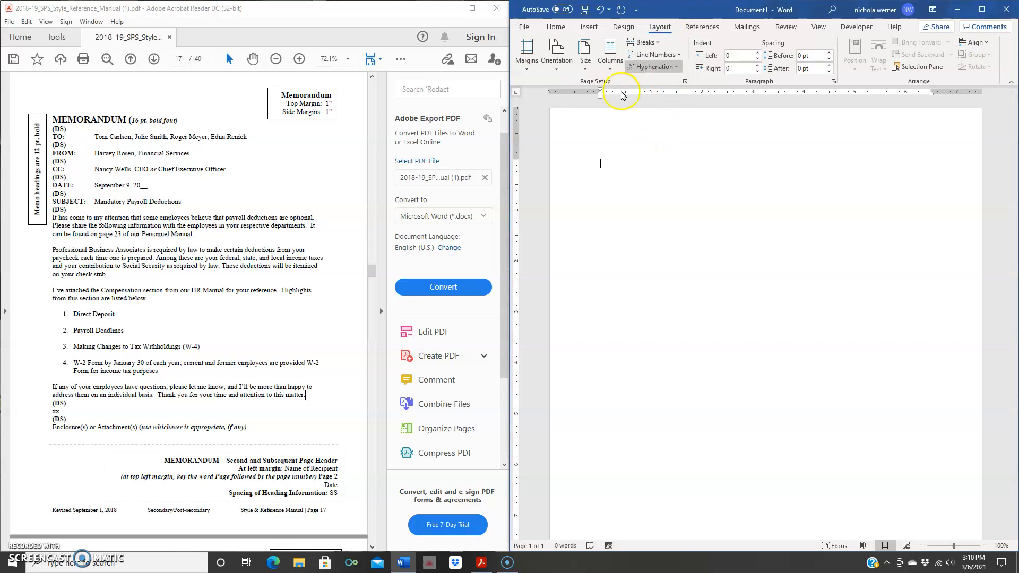
pyautogui.click(533, 60)
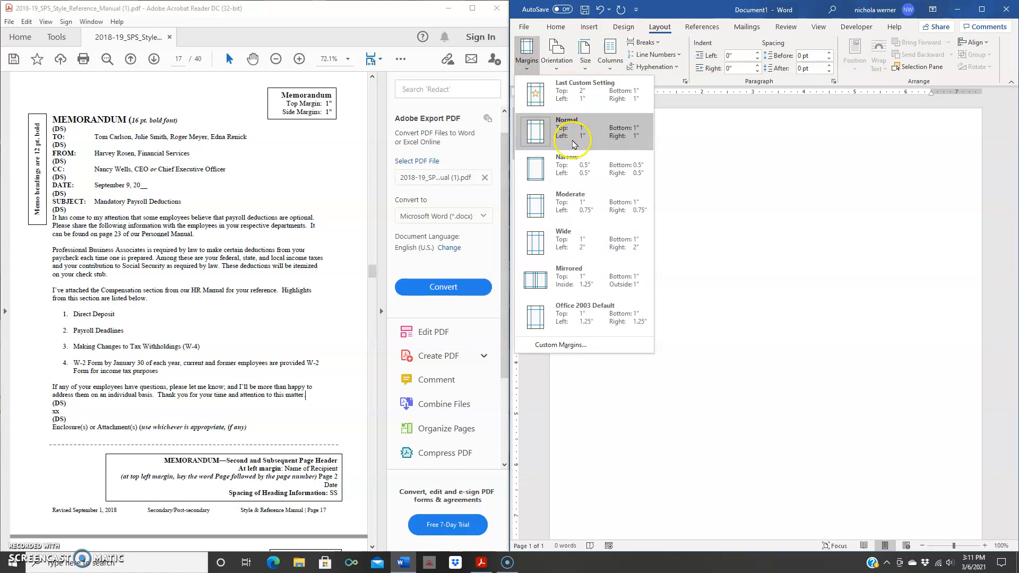
pyautogui.click(599, 136)
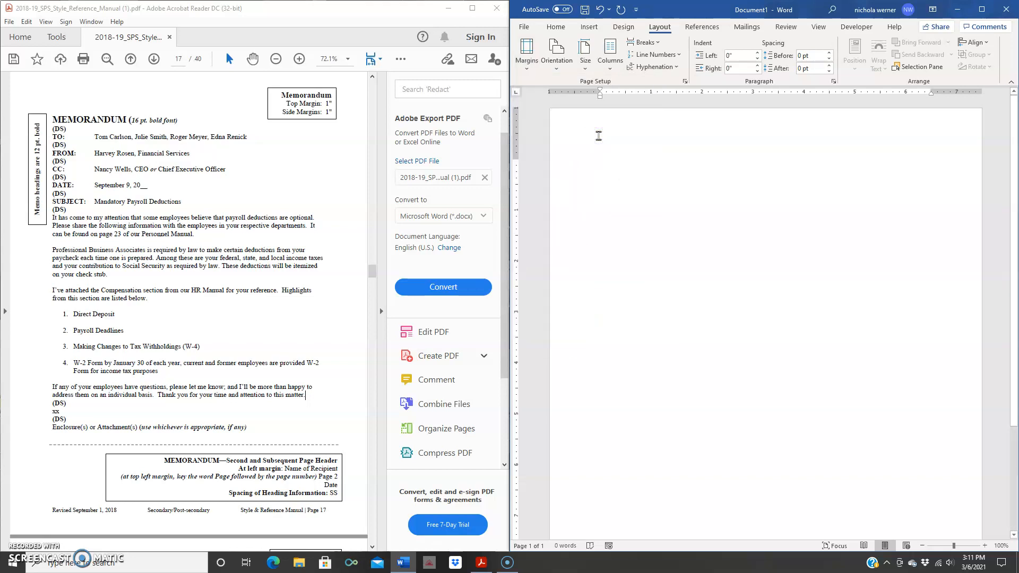
# Step: Enter the title MEMORANDUM in 16 pt bold on the document's first line
pyautogui.click(55, 116)
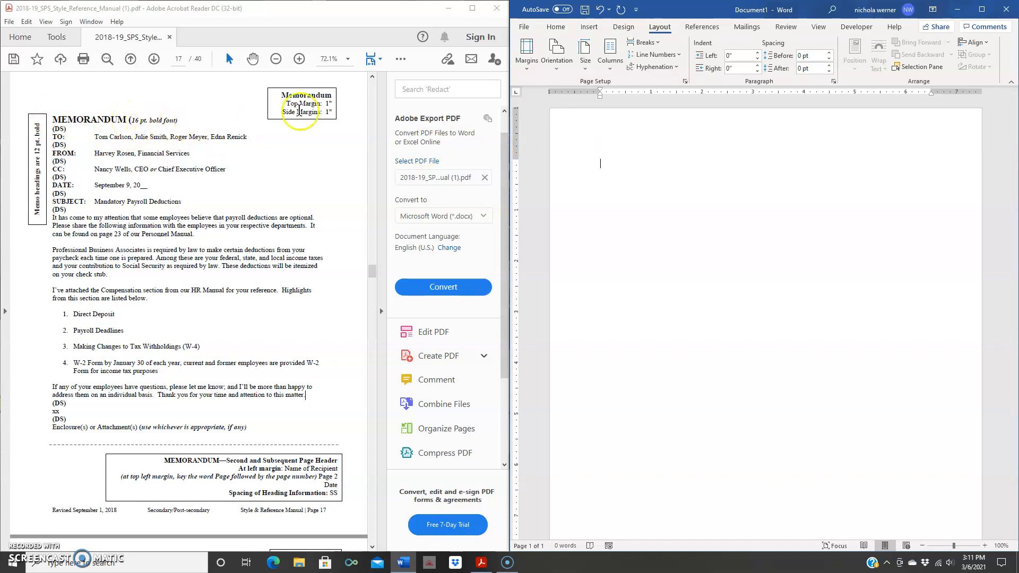
pyautogui.click(536, 107)
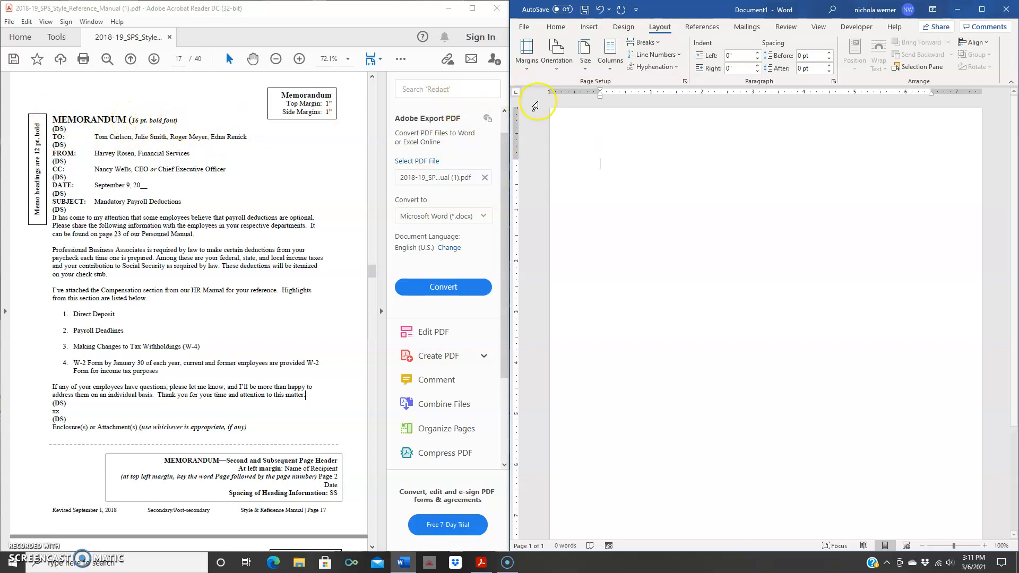
pyautogui.click(555, 26)
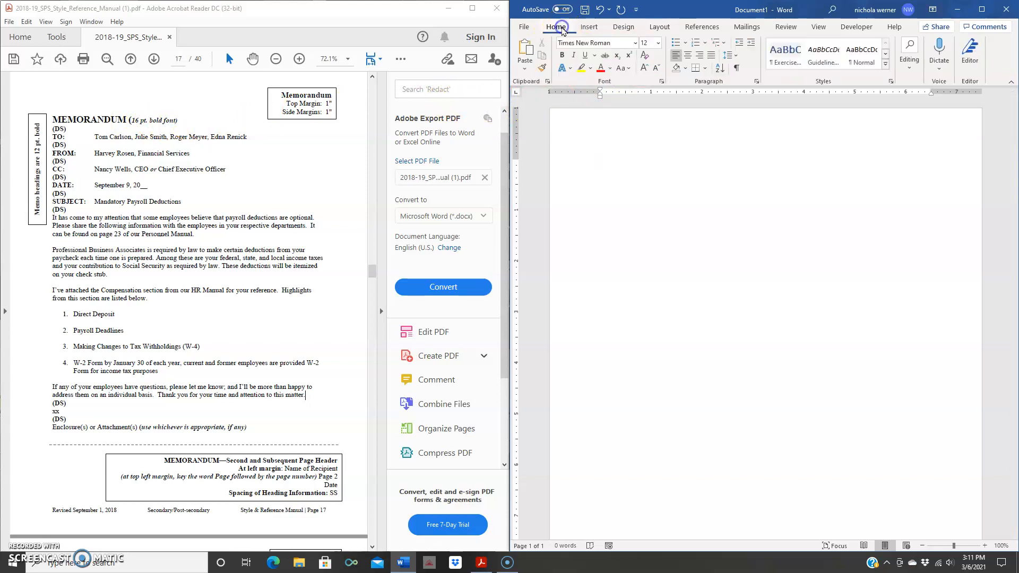
pyautogui.click(659, 44)
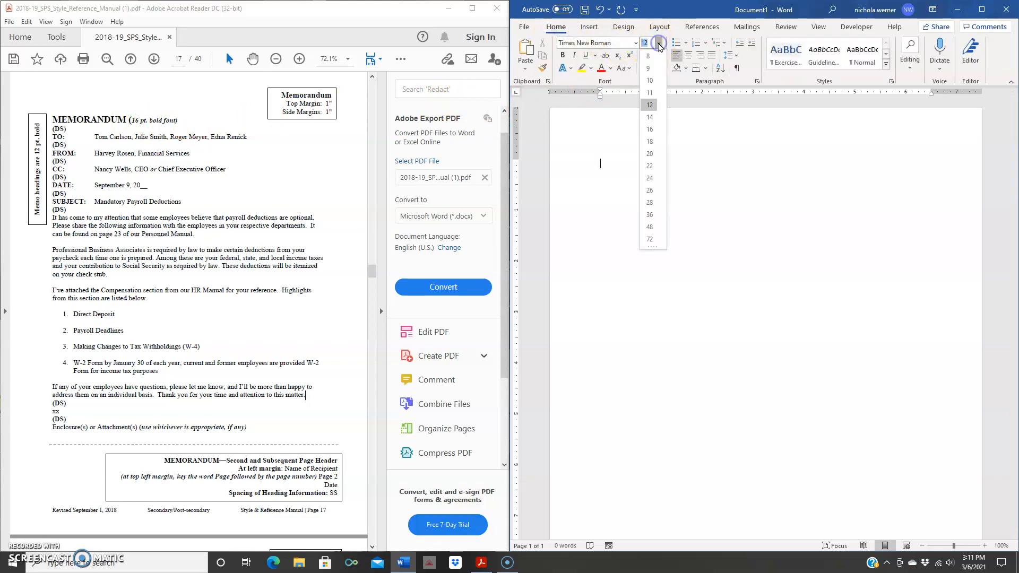
pyautogui.click(650, 129)
pyautogui.click(561, 58)
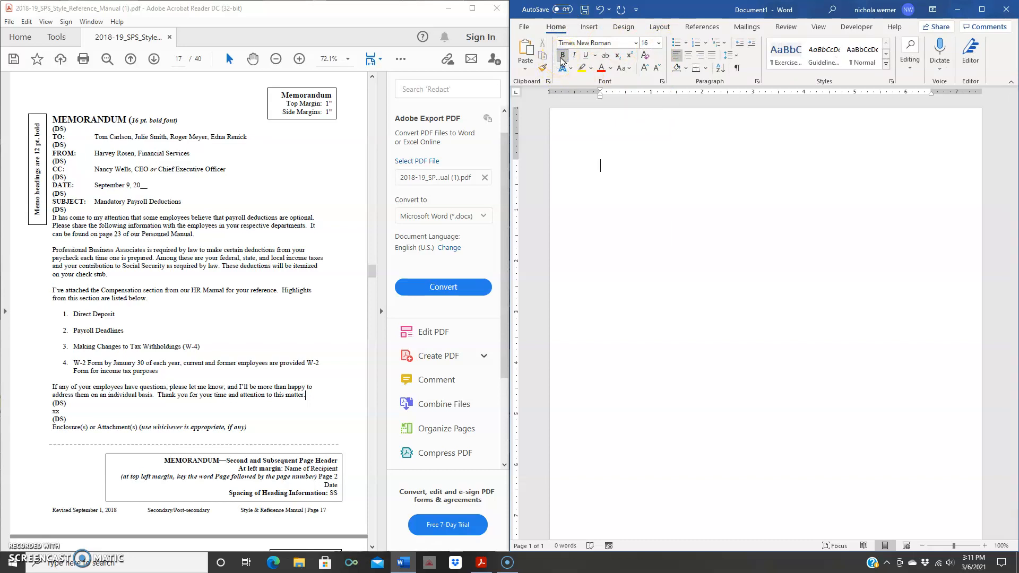
pyautogui.write('MEMORAN')
pyautogui.write('DUM')
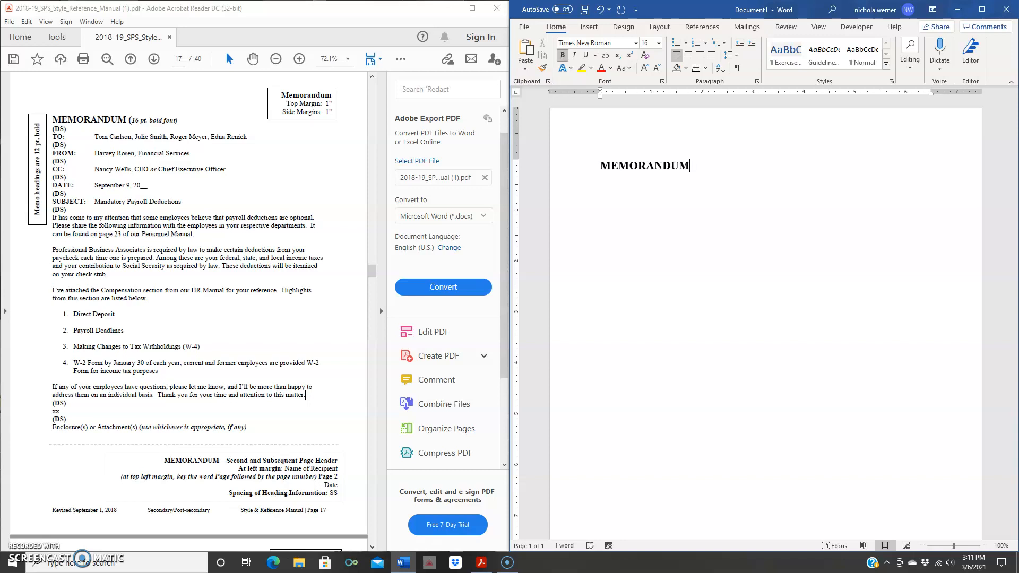
# Step: Below the title, enter the bold 12 pt memo headings TO:, FROM:, CC:, DATE: and SUBJECT on separate lines
pyautogui.click(659, 43)
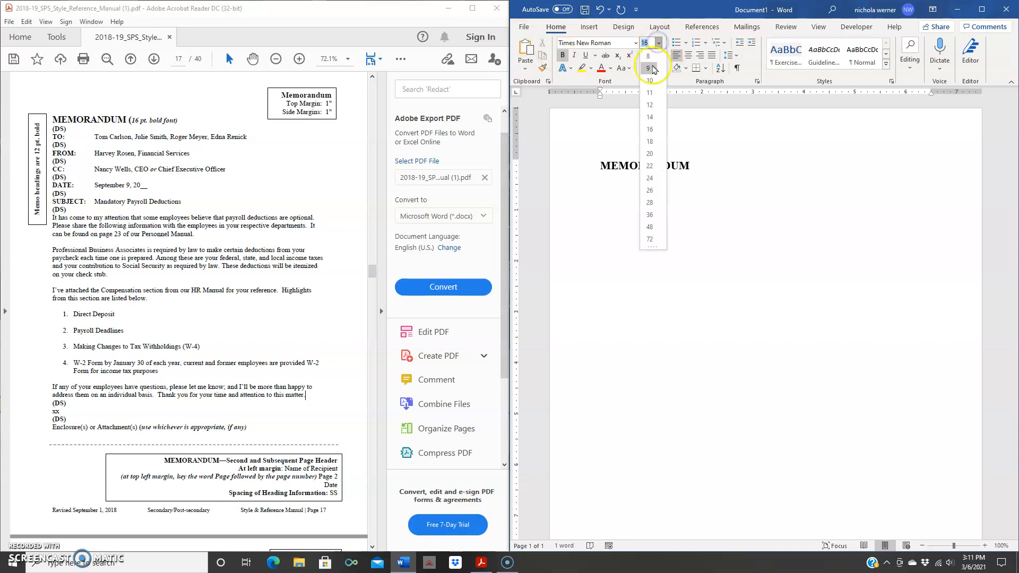
pyautogui.click(650, 104)
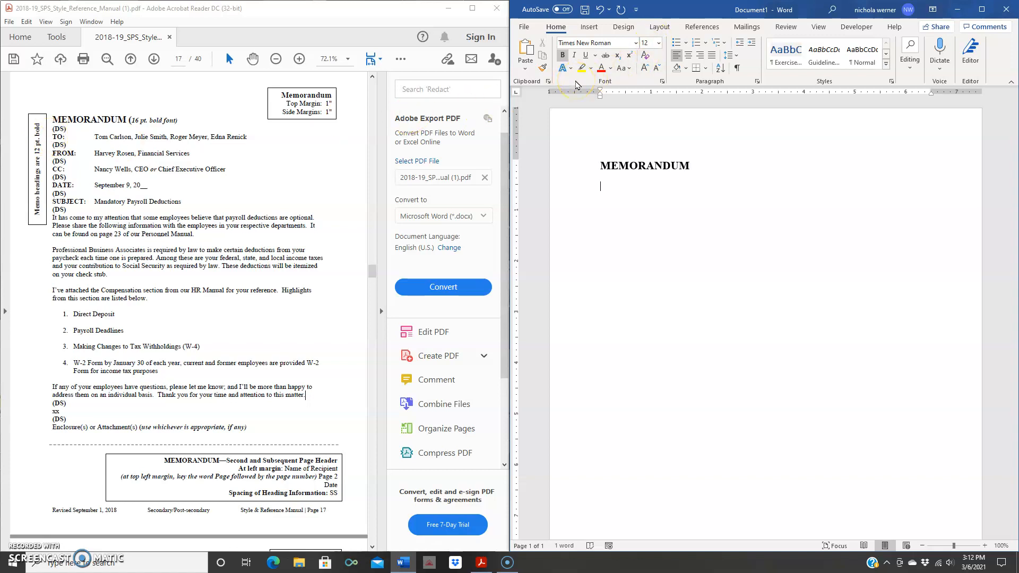
pyautogui.write('TO: ')
pyautogui.write('FROM:')
pyautogui.press('Return')
pyautogui.write('CC:')
pyautogui.press('Return')
pyautogui.write('DATE:')
pyautogui.press('Return')
pyautogui.write('s')
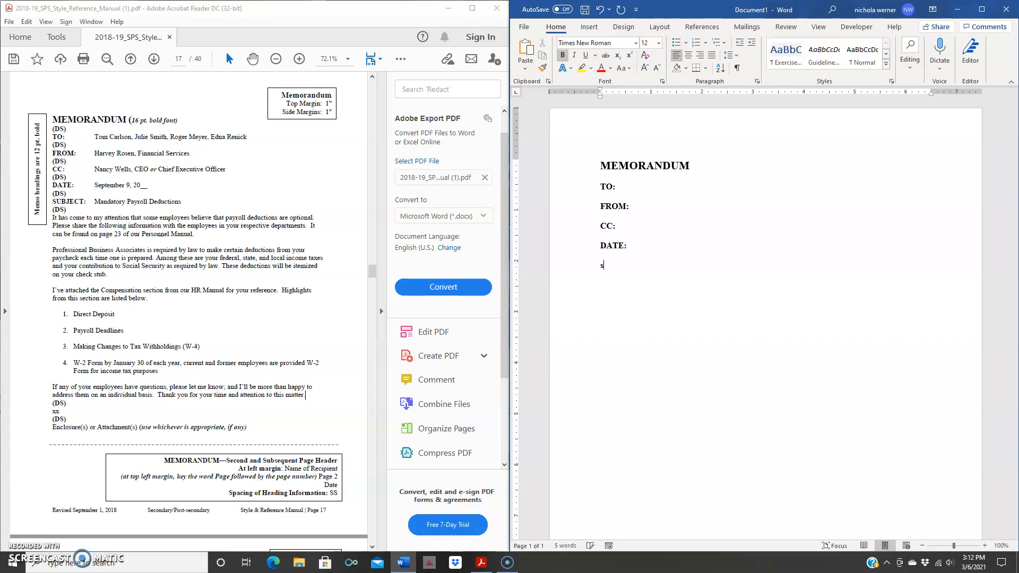
pyautogui.write('UBJECT')
# Step: Correct the last memo heading to read SUBJECT: with a capital S and a closing colon
pyautogui.click(603, 265)
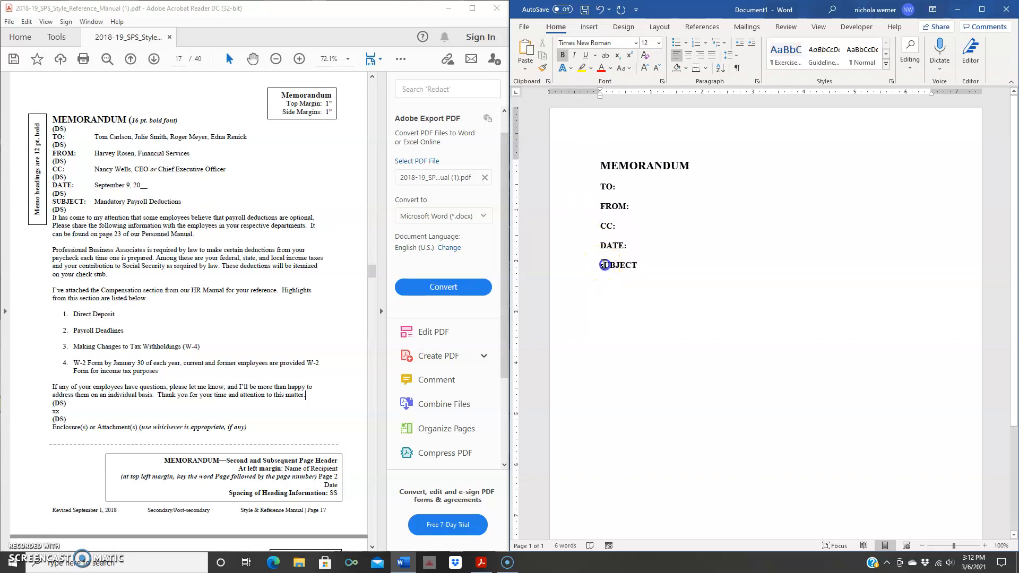
pyautogui.press('BackSpace')
pyautogui.write('S')
pyautogui.click(643, 265)
pyautogui.write(';')
pyautogui.press('BackSpace')
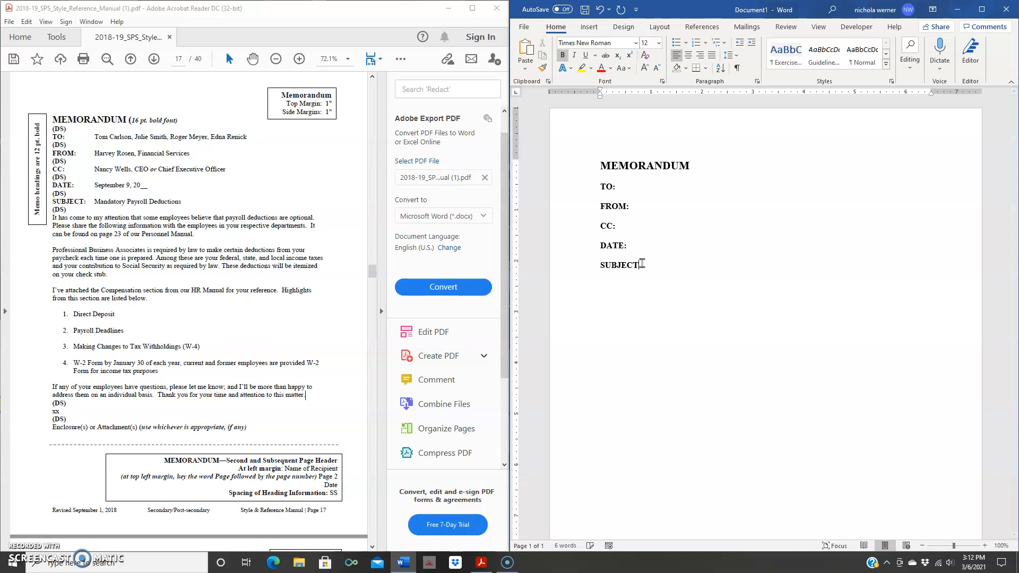
pyautogui.write(':')
# Step: Enter the recipient's full name after TO: in regular weight, set off from the heading by two tabs
pyautogui.click(624, 188)
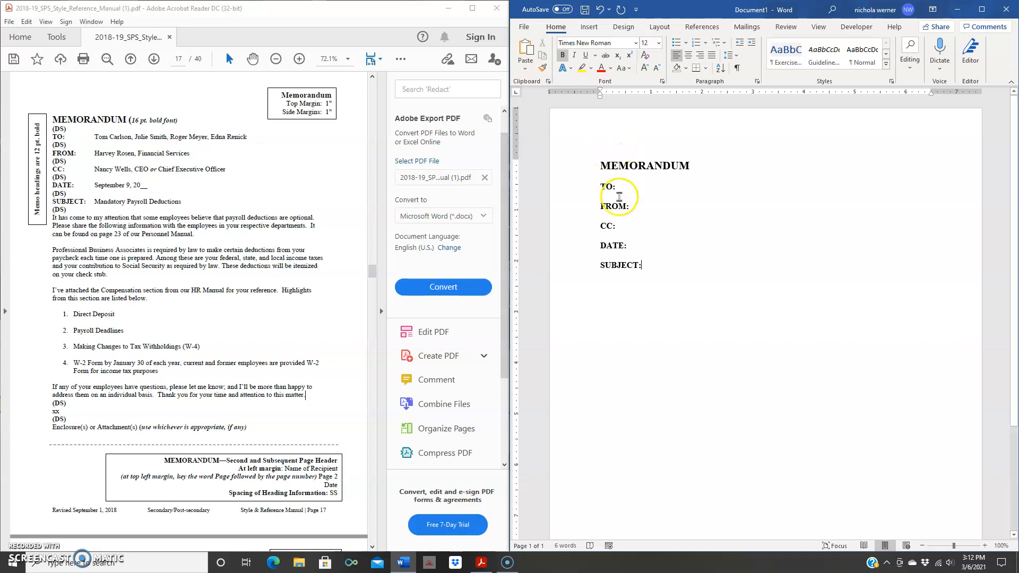
pyautogui.press('Tab')
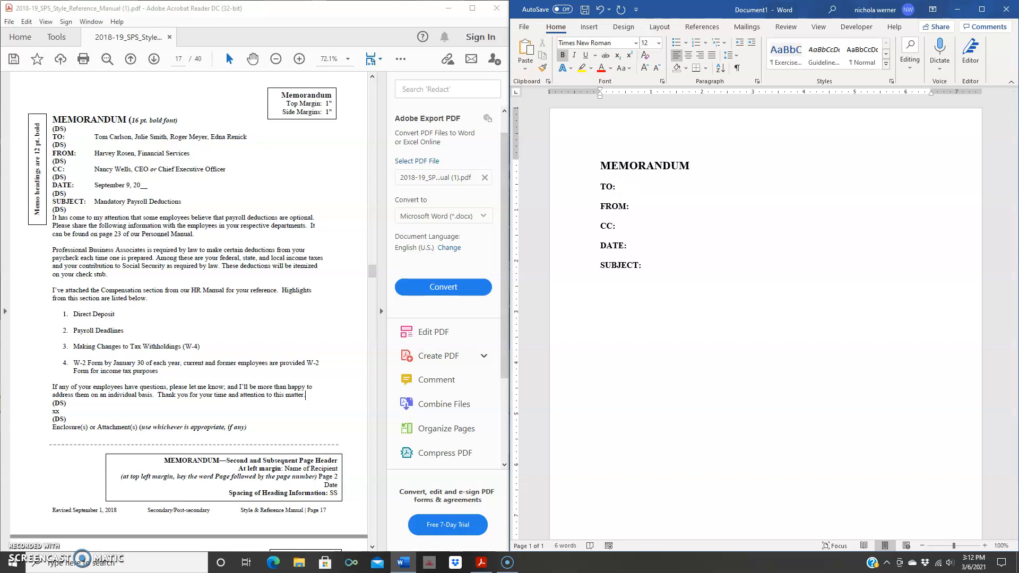
pyautogui.click(564, 56)
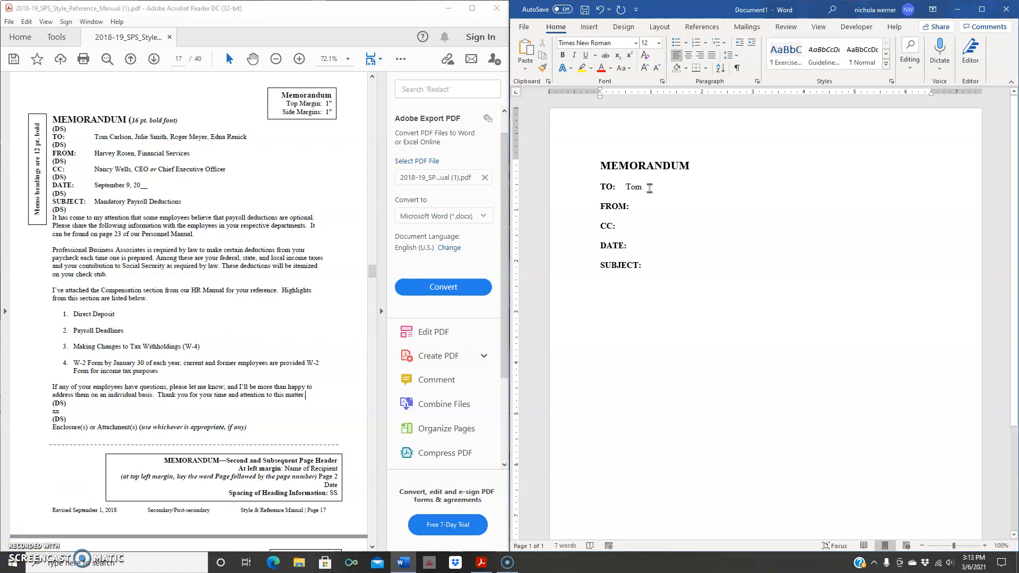
pyautogui.write('Carlson')
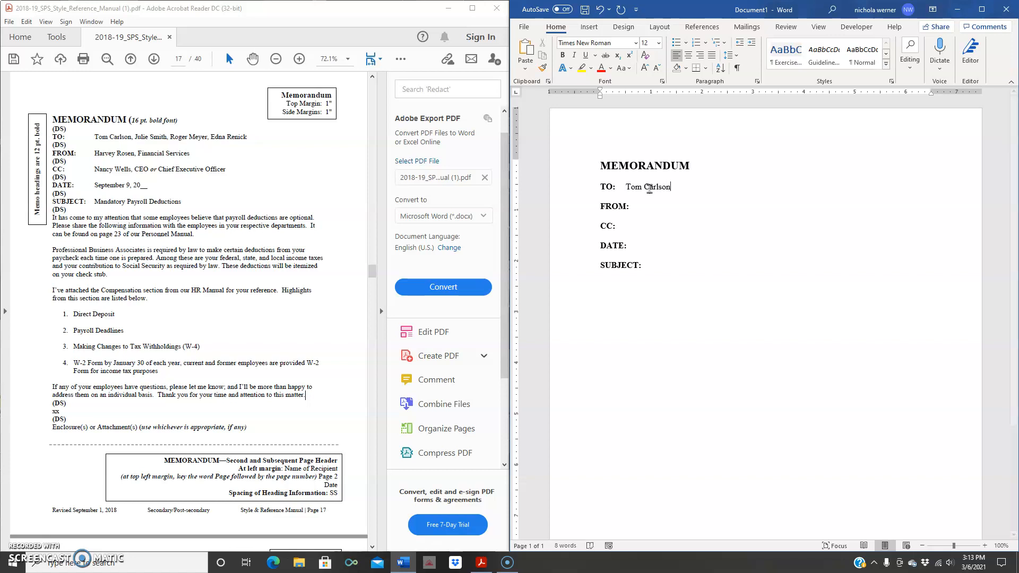
pyautogui.click(628, 187)
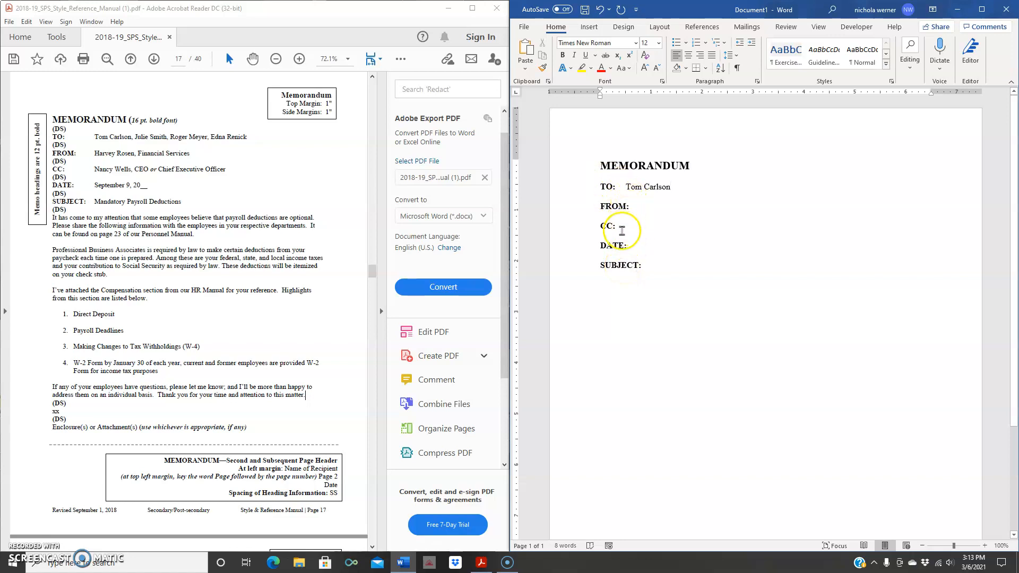
pyautogui.click(627, 187)
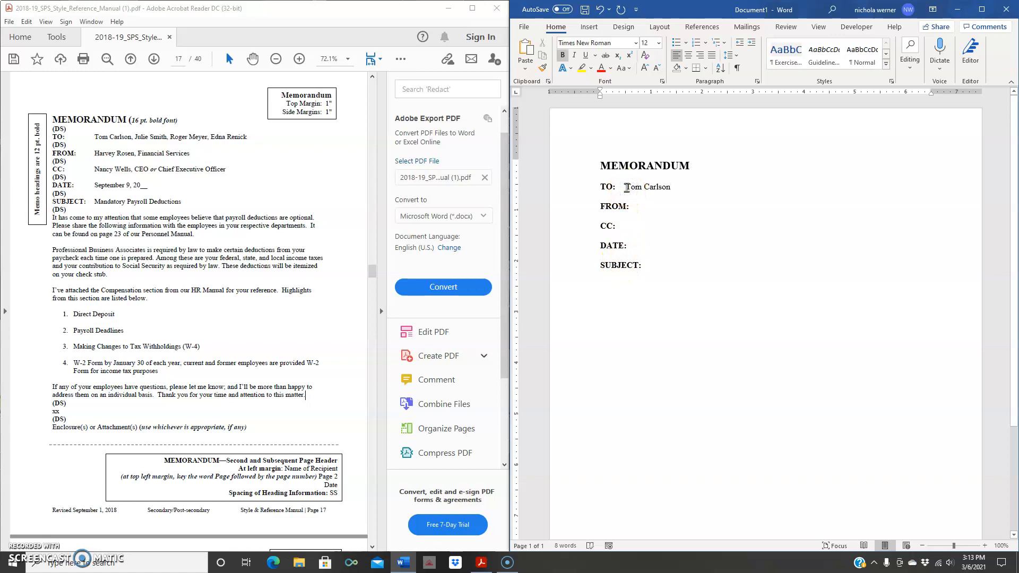
pyautogui.press('Tab')
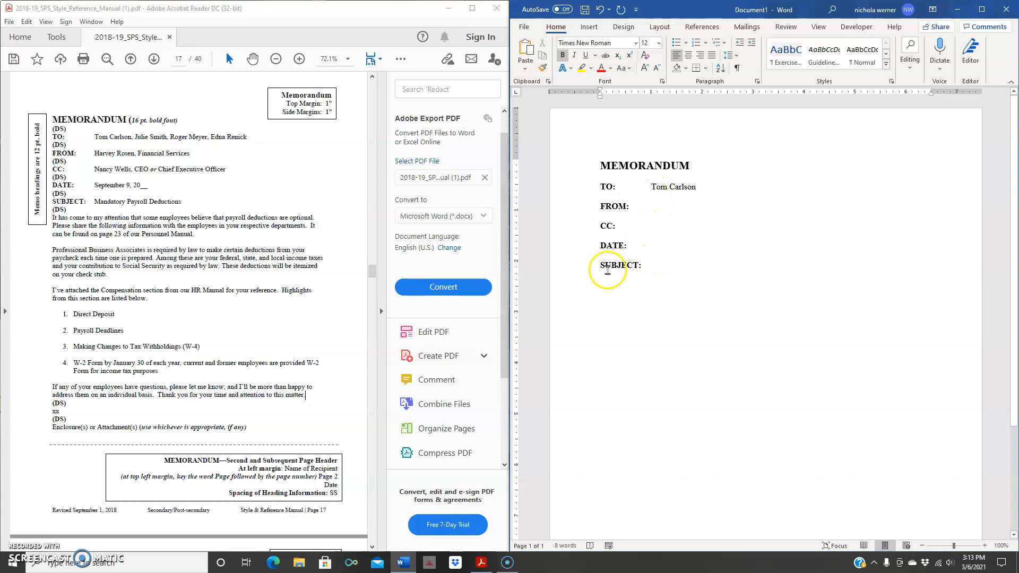
# Step: Enter the sender's full name after FROM: in regular weight, tabbed into line with the recipient's name
pyautogui.click(649, 264)
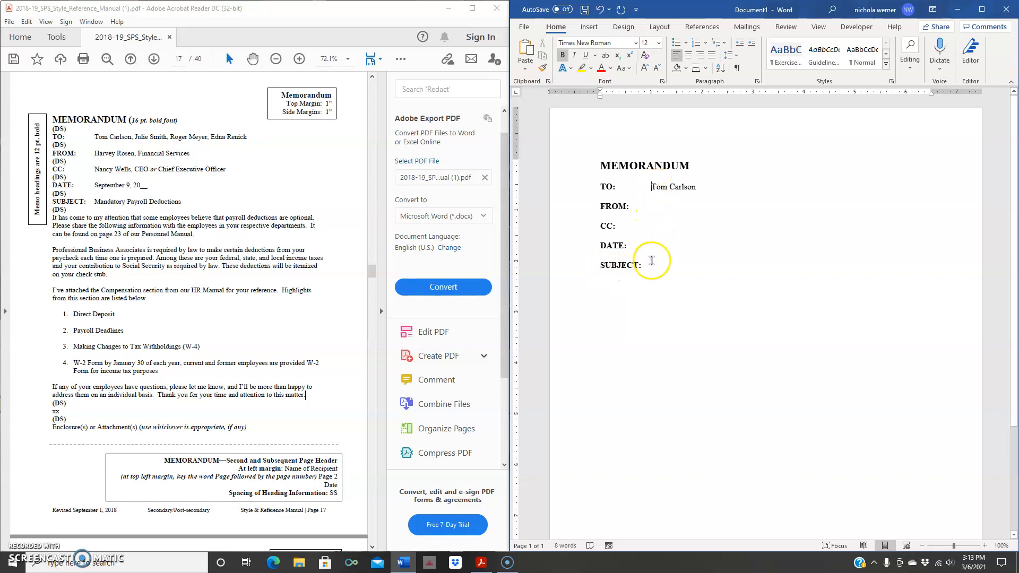
pyautogui.click(637, 206)
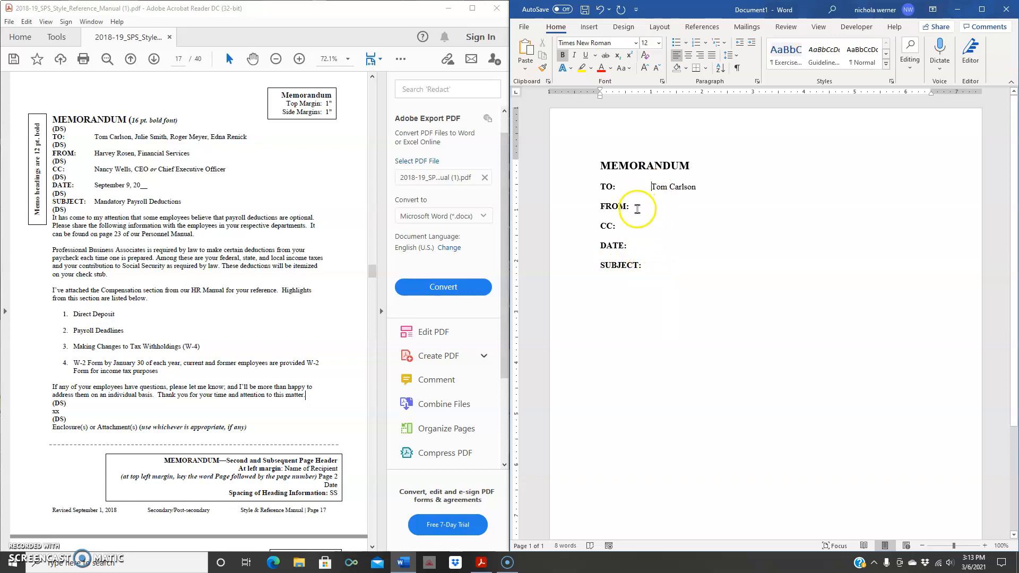
pyautogui.click(561, 56)
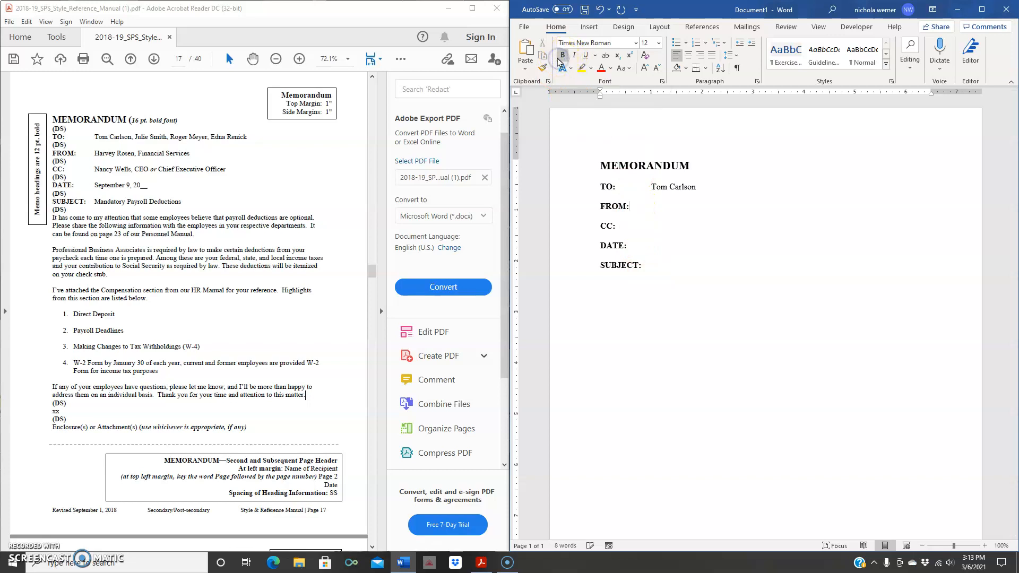
pyautogui.press('Tab')
pyautogui.write('Harvey ')
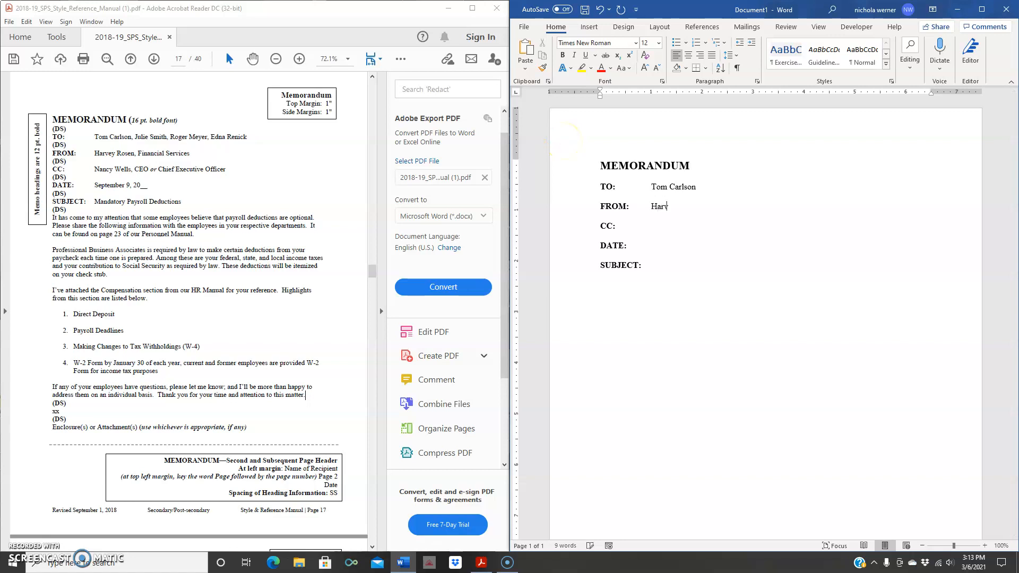
pyautogui.write('Rosen')
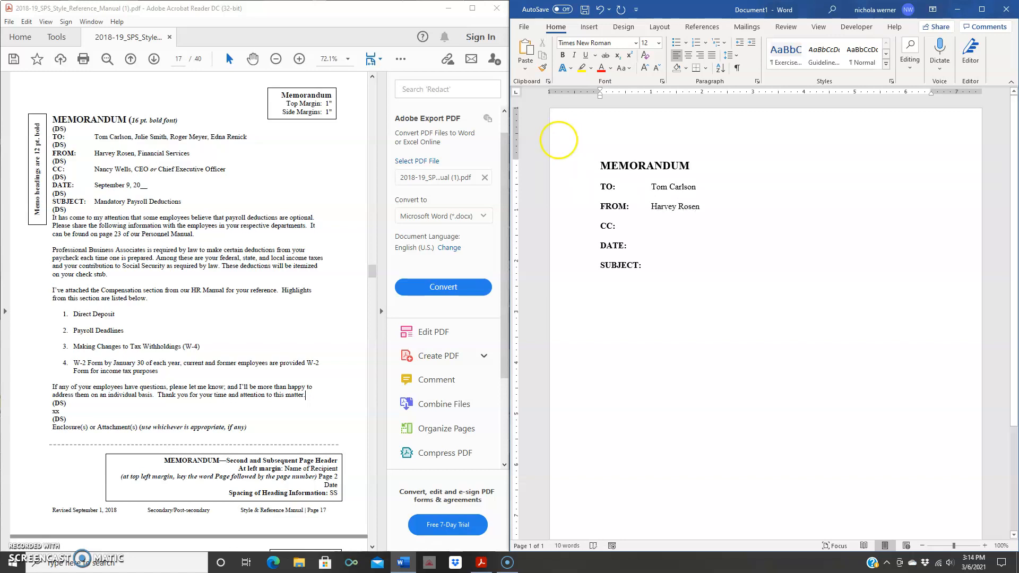
# Step: Enter the copy recipient's full name after CC: in regular weight, tabbed into line with the names above
pyautogui.click(624, 228)
pyautogui.press('Tab')
pyautogui.write('Nancy ')
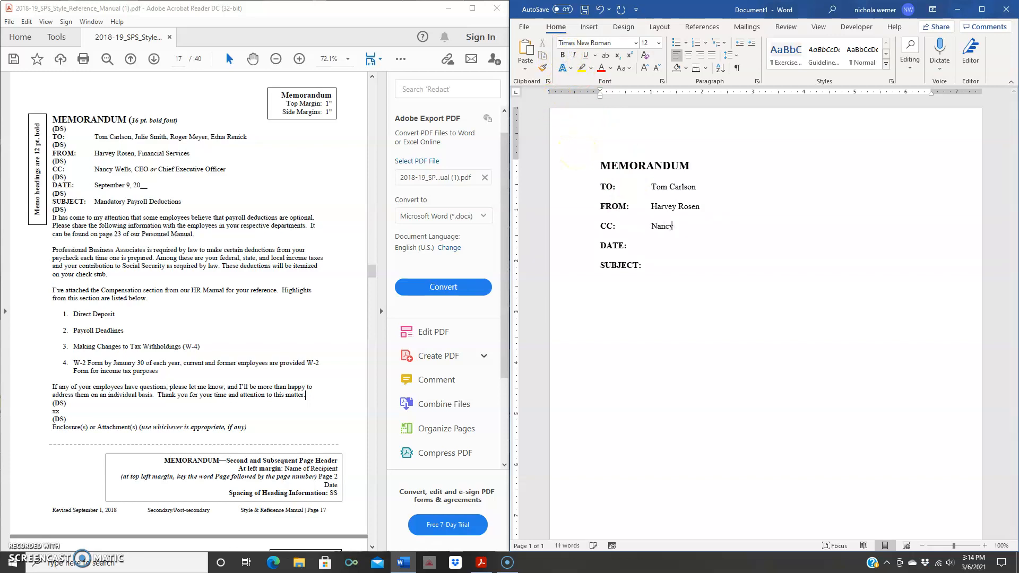
pyautogui.write('Wells')
# Step: Enter the date September 9, 20xx after DATE: in regular weight, tabbed into line with the names above
pyautogui.click(636, 247)
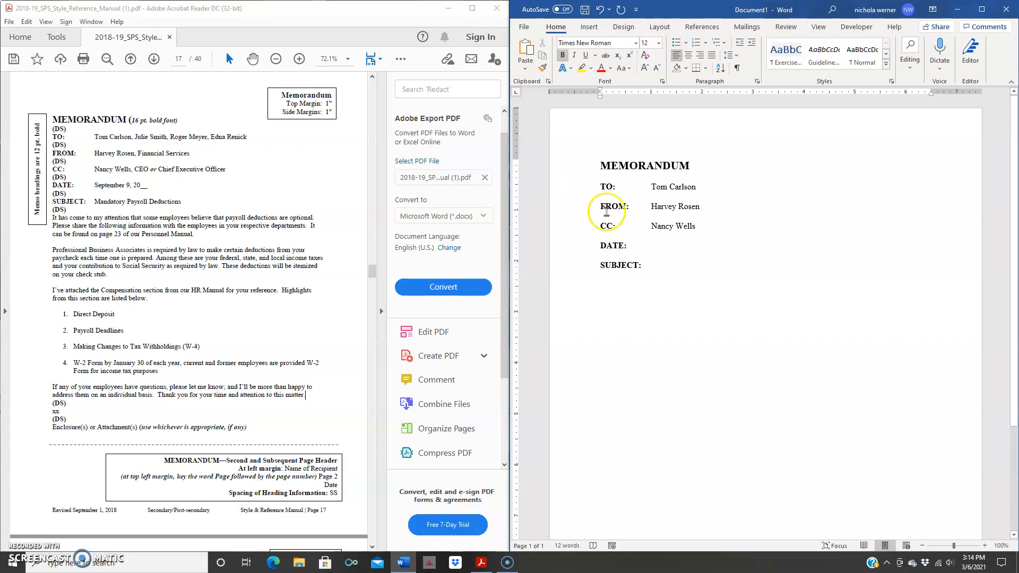
pyautogui.click(563, 56)
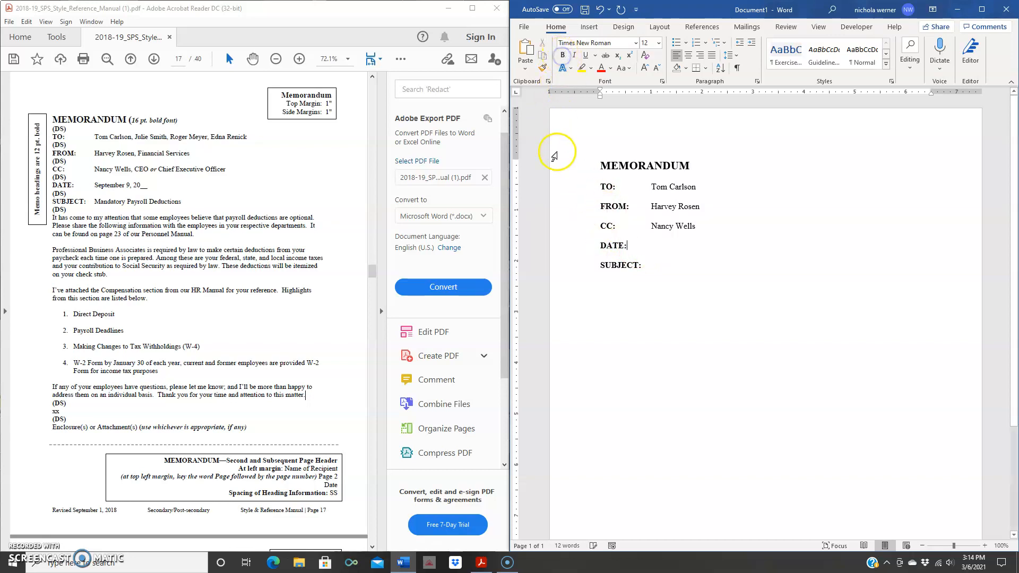
pyautogui.press('Tab')
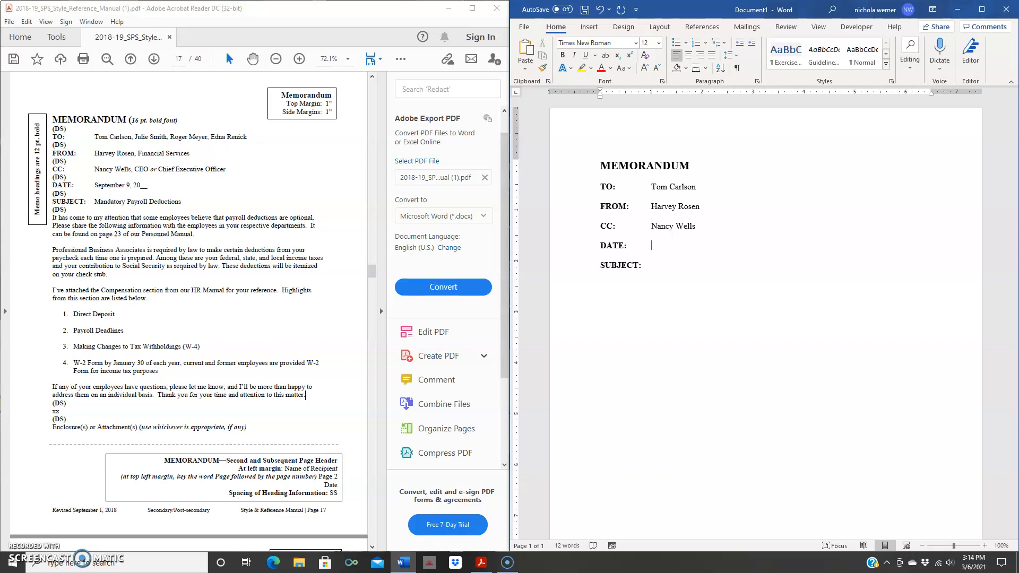
pyautogui.write('Sept')
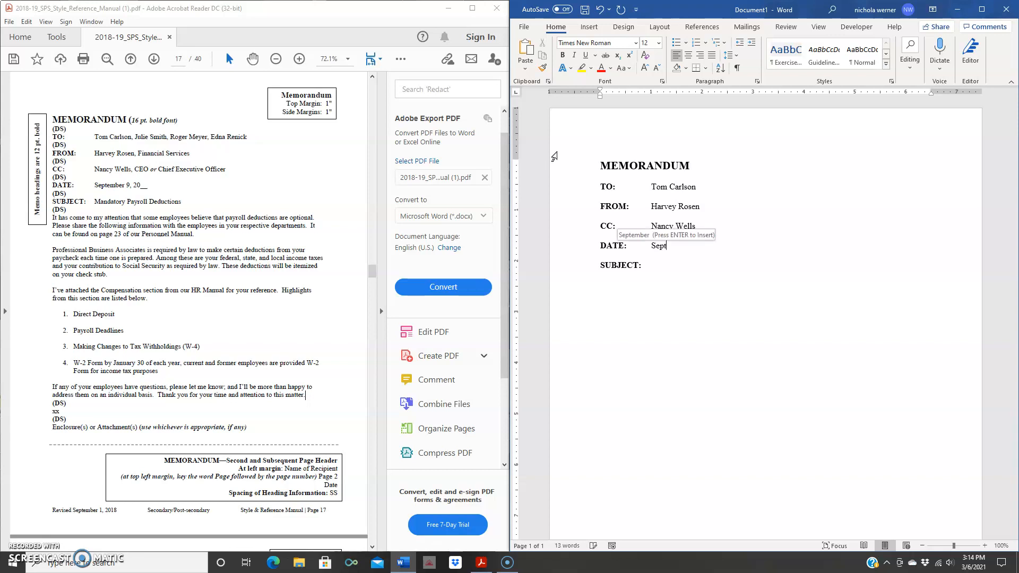
pyautogui.press('Return')
pyautogui.write('9, 20')
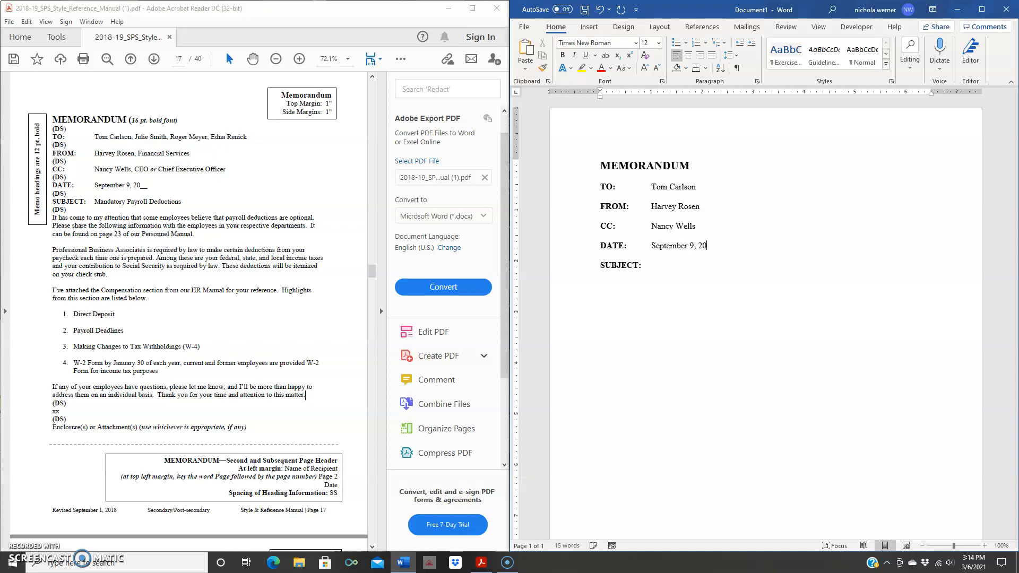
pyautogui.write('xx')
# Step: Enter Payroll as the subject after SUBJECT: in regular weight, tabbed into line with the entries above
pyautogui.click(645, 265)
pyautogui.press('Tab')
pyautogui.click(561, 55)
pyautogui.write('Payrool')
pyautogui.press('BackSpace')
pyautogui.click(622, 94)
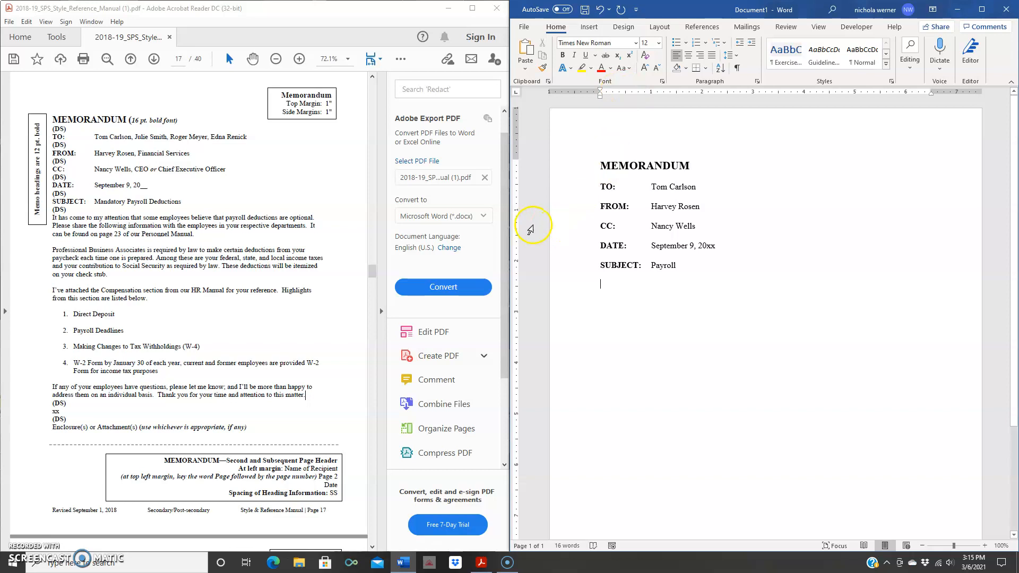
# Step: Copy the manual's first body paragraph, "It has come to my attention", and paste it below the SUBJECT line in Word
pyautogui.click(203, 245)
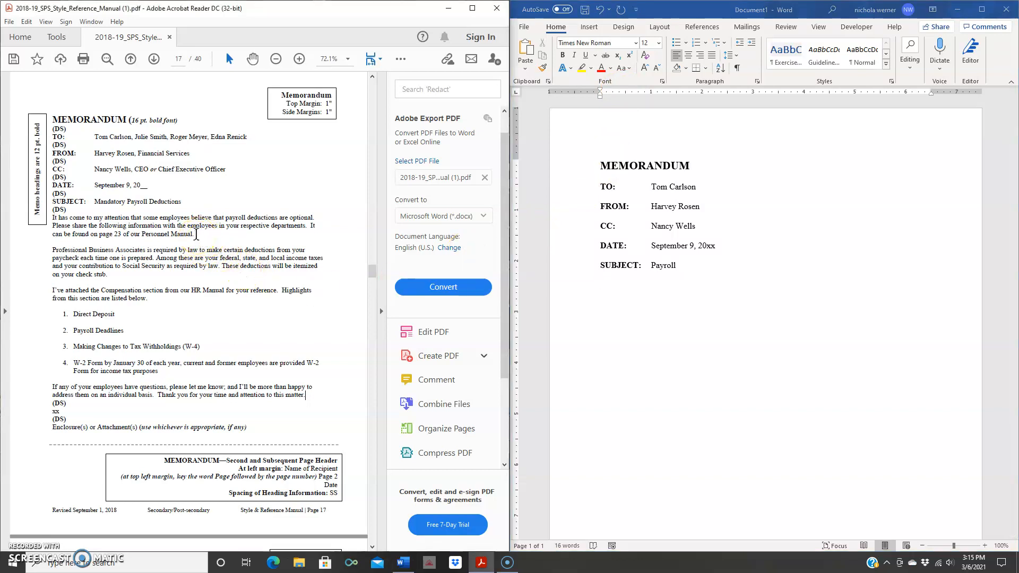
pyautogui.moveTo(197, 234); pyautogui.dragTo(53, 217)
pyautogui.rightClick(79, 229)
pyautogui.click(101, 239)
pyautogui.click(604, 286)
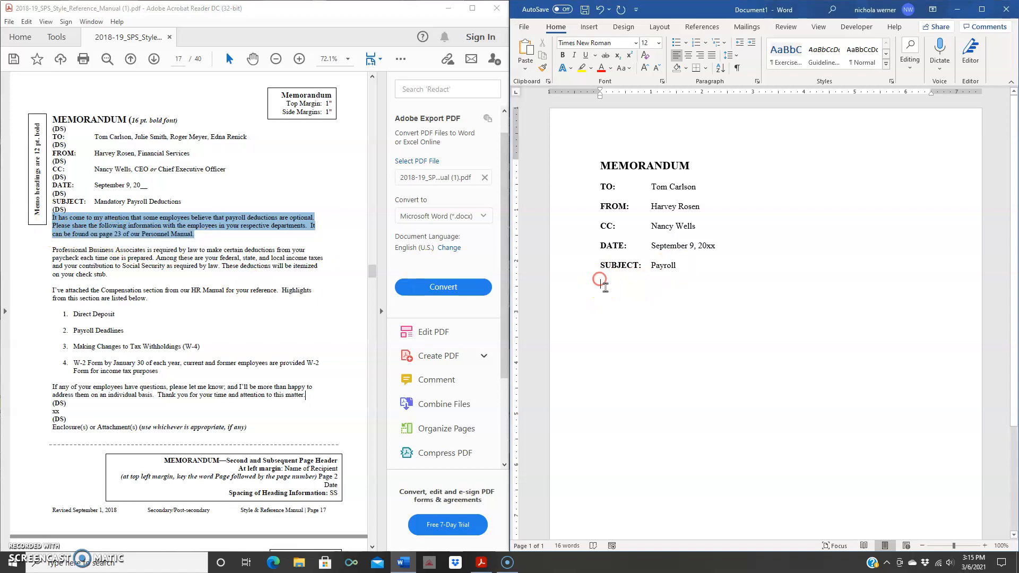
pyautogui.rightClick(604, 287)
pyautogui.click(623, 332)
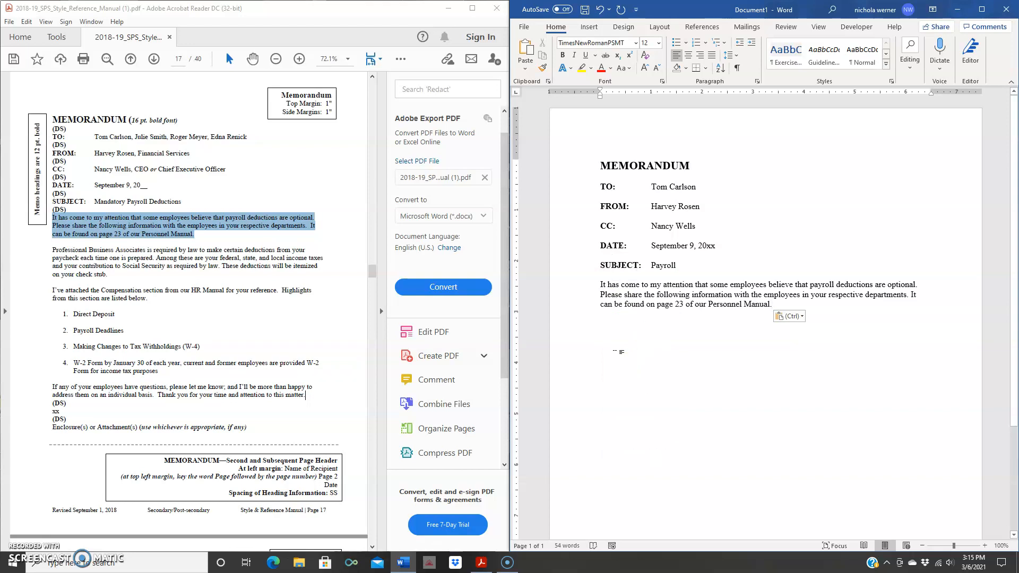
# Step: Copy the manual's "Professional Business Associates is required by law" paragraph and paste it as the memo's second body paragraph with source formatting
pyautogui.press('Return')
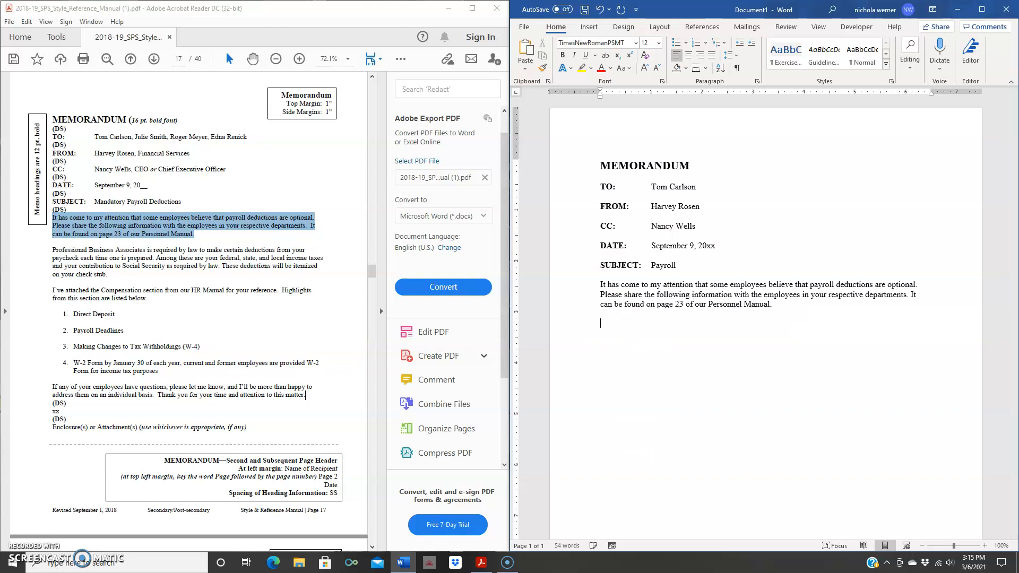
pyautogui.click(110, 276)
pyautogui.moveTo(116, 277); pyautogui.dragTo(46, 271)
pyautogui.click(110, 279)
pyautogui.moveTo(109, 276); pyautogui.dragTo(51, 251)
pyautogui.rightClick(75, 257)
pyautogui.click(95, 264)
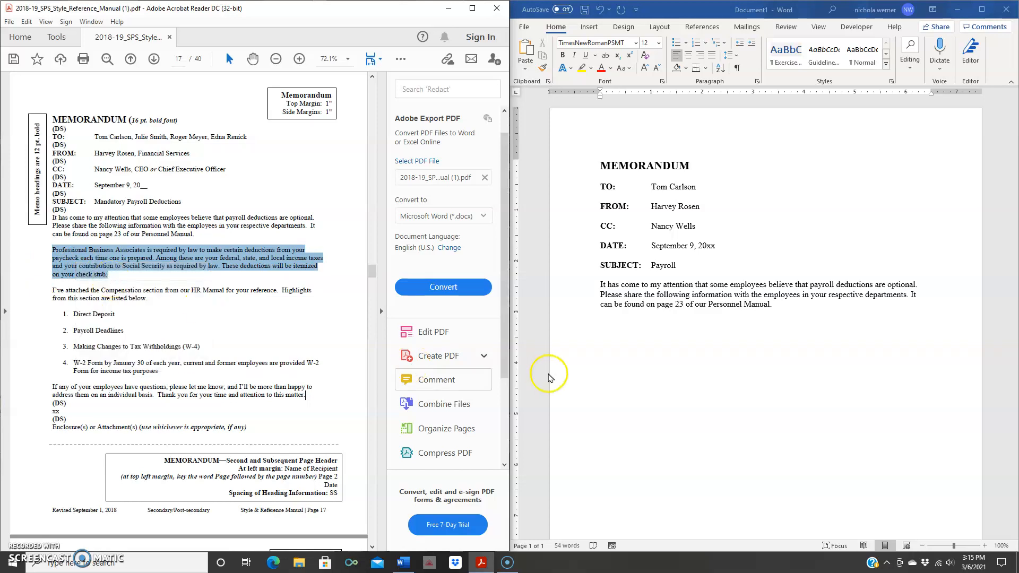
pyautogui.click(602, 323)
pyautogui.rightClick(602, 323)
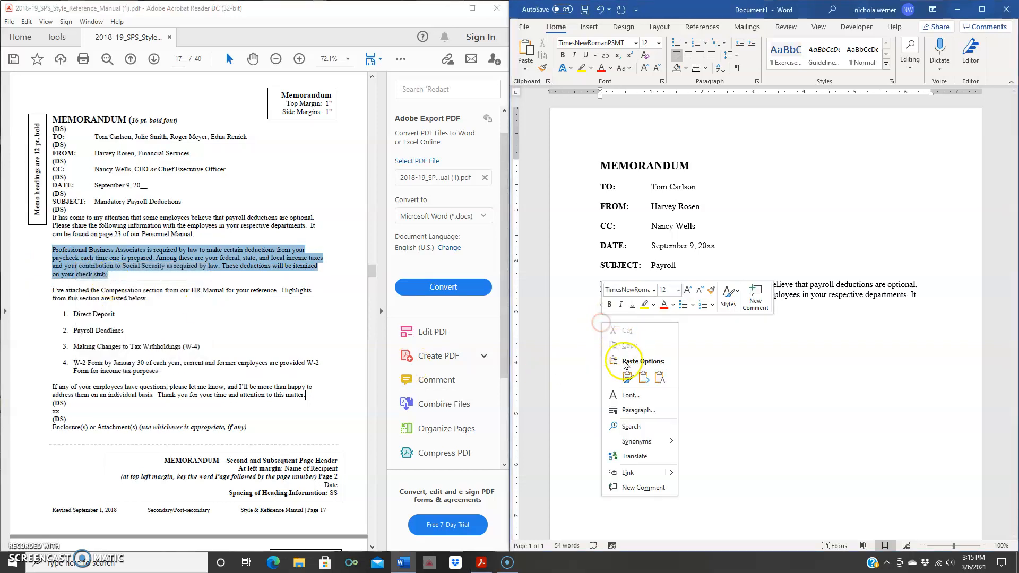
pyautogui.click(628, 377)
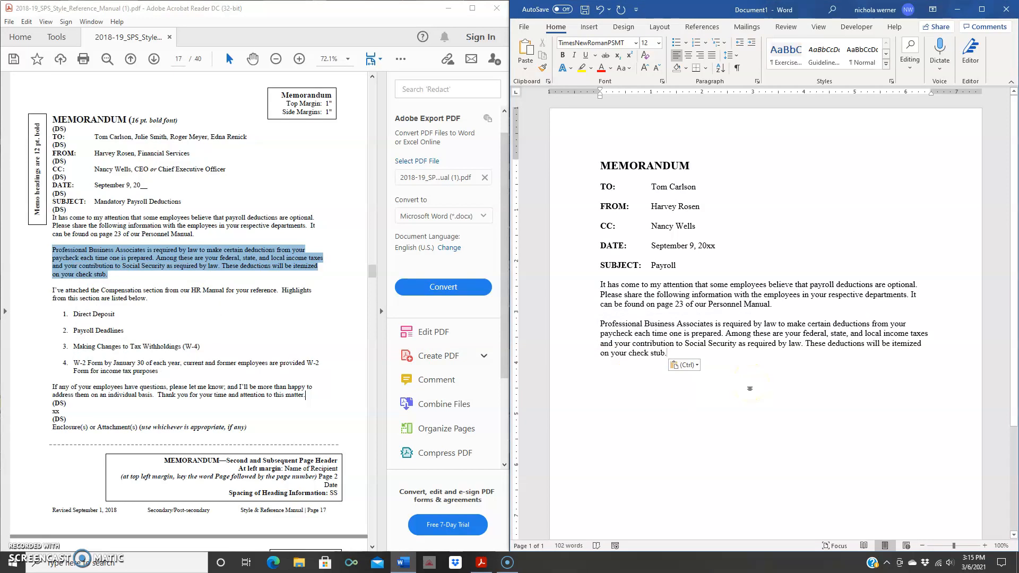
# Step: Copy the manual's closing paragraph, "If any of your employees have questions", and paste it as the memo's third body paragraph with source formatting
pyautogui.press('Return')
pyautogui.click(741, 378)
pyautogui.click(237, 459)
pyautogui.moveTo(305, 396); pyautogui.dragTo(53, 387)
pyautogui.rightClick(56, 395)
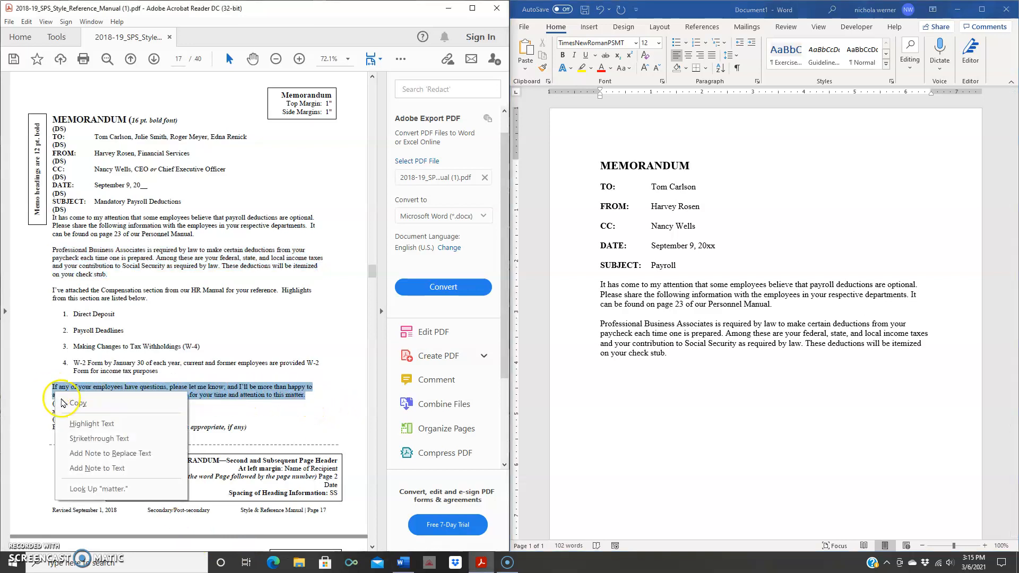
pyautogui.click(77, 403)
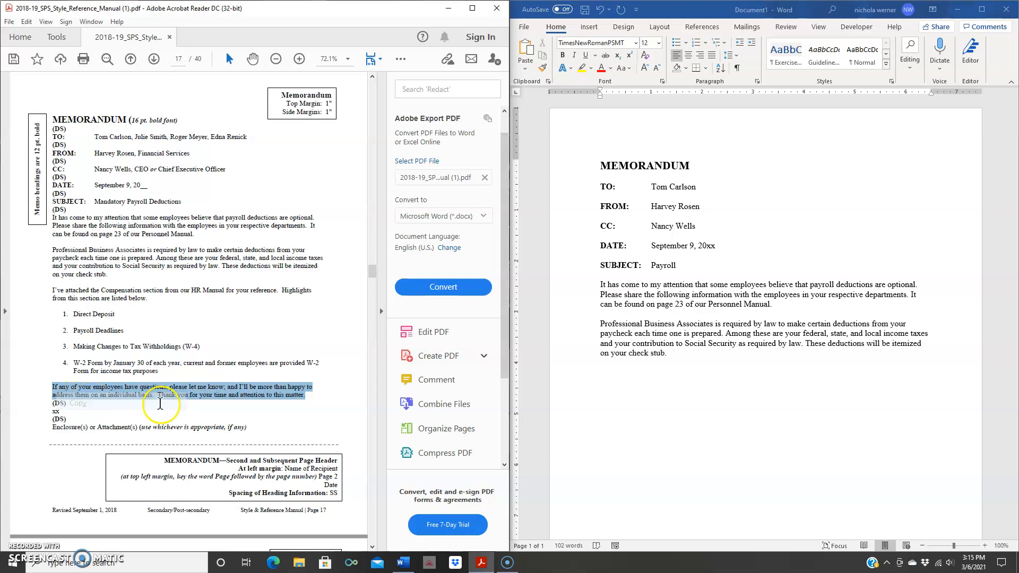
pyautogui.click(598, 372)
pyautogui.rightClick(609, 377)
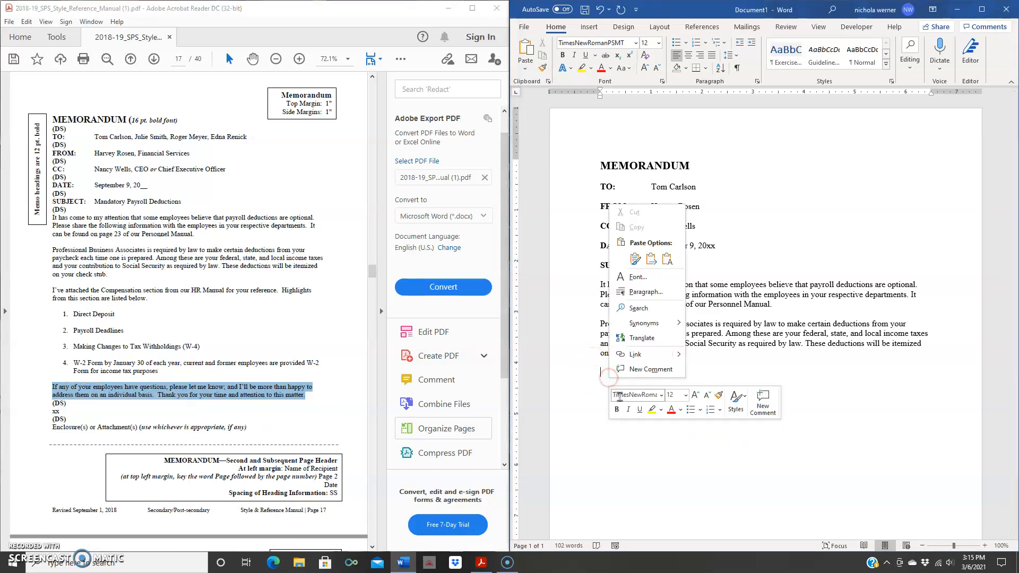
pyautogui.click(634, 259)
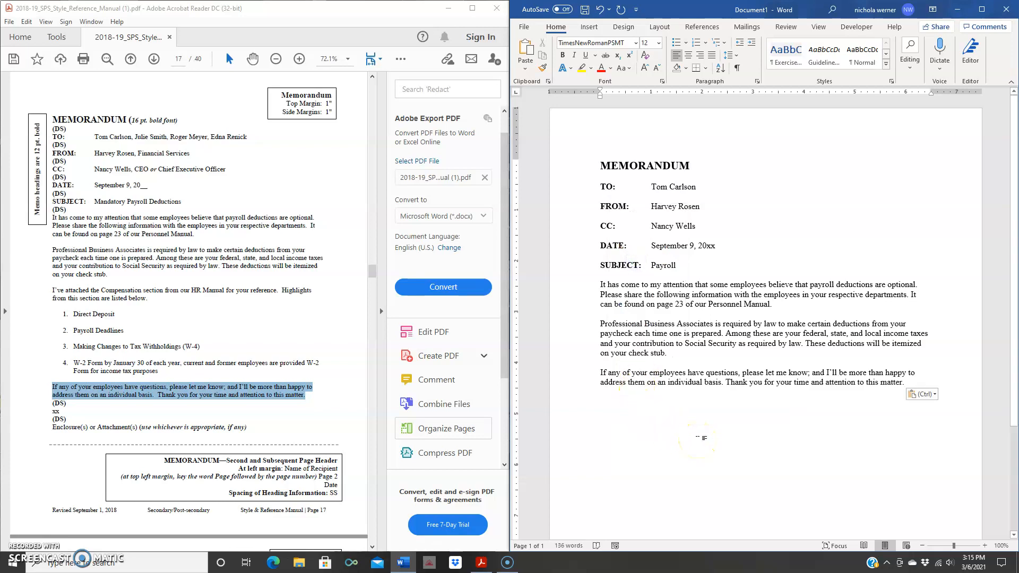
# Step: Add the reference initials nhm in all lowercase, a double space below the memo's last body paragraph
pyautogui.press('Return')
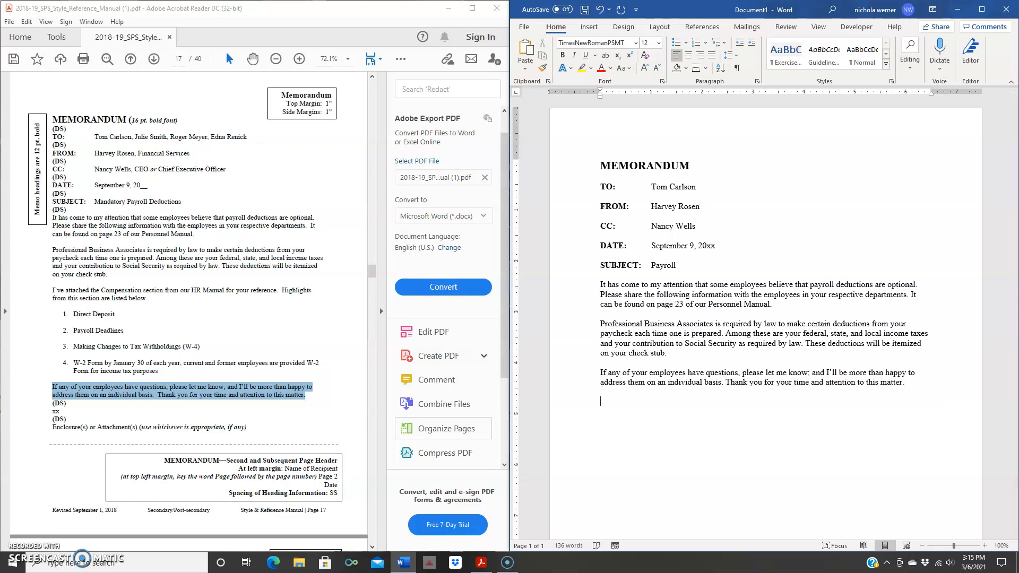
pyautogui.write('nhm')
pyautogui.press('Return')
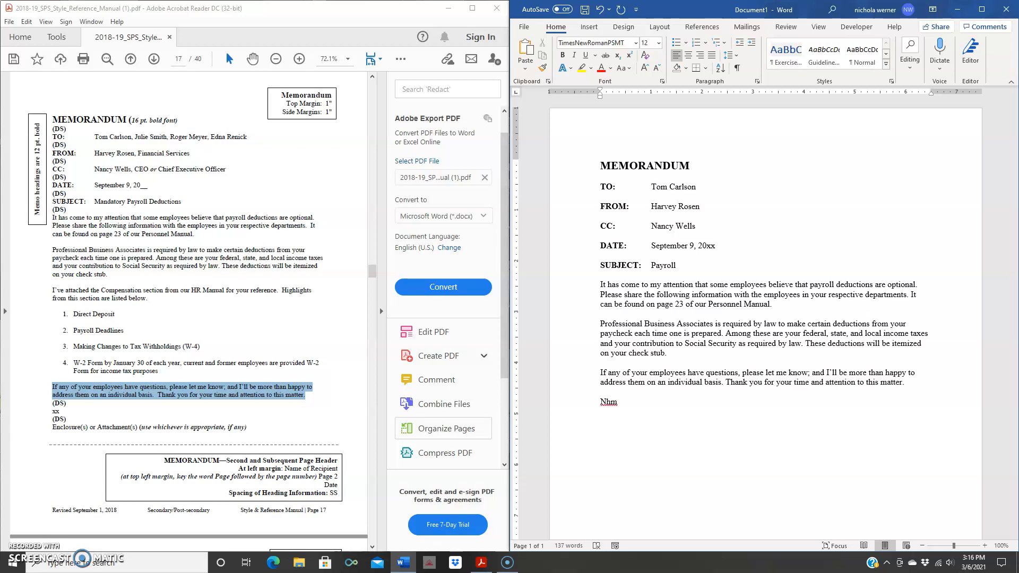
pyautogui.doubleClick(600, 402)
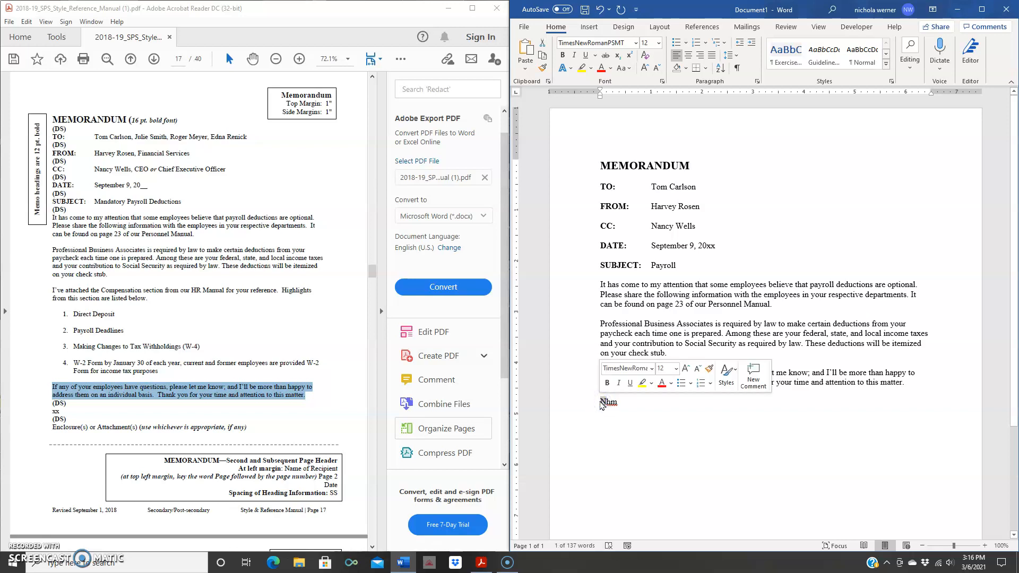
pyautogui.write('nhm')
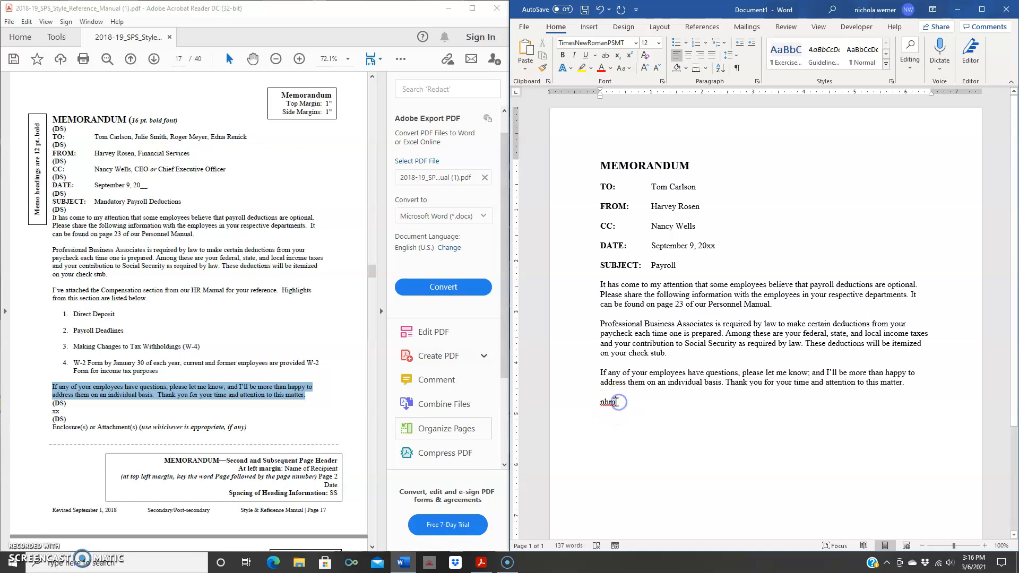
# Step: Add the notation Enclosure on its own line, a double space below the reference initials
pyautogui.press('Return')
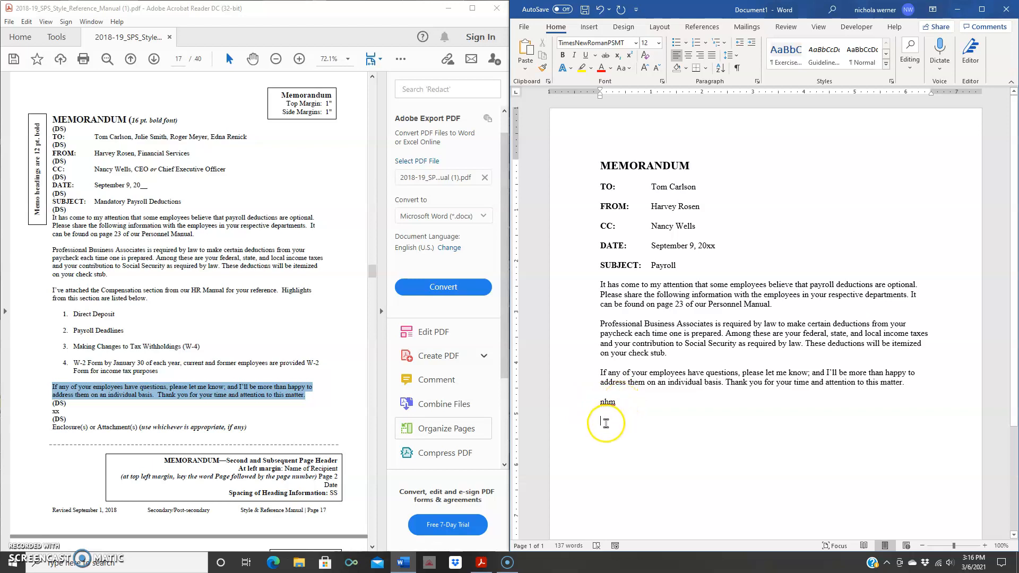
pyautogui.write('E')
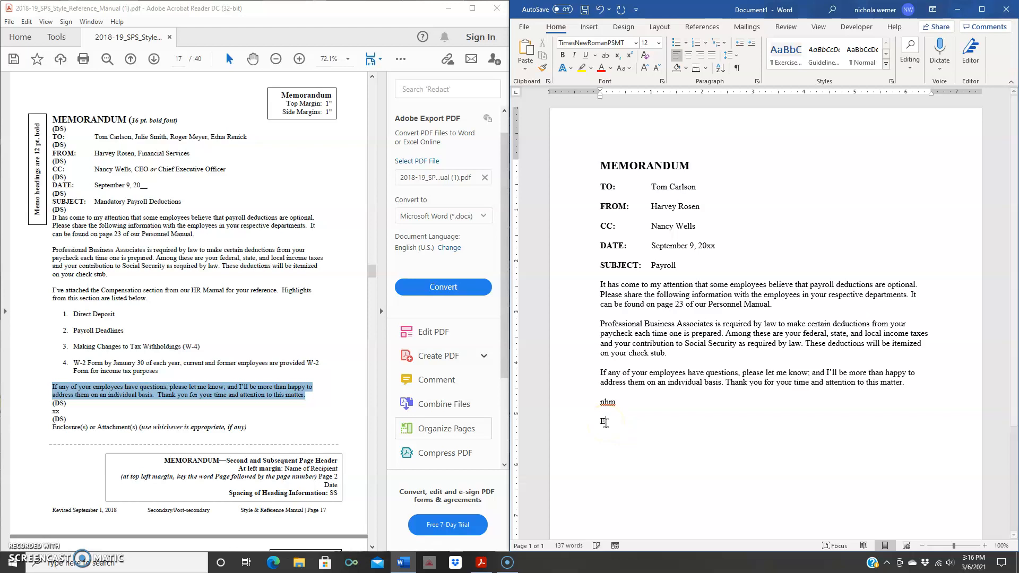
pyautogui.write('nclosure')
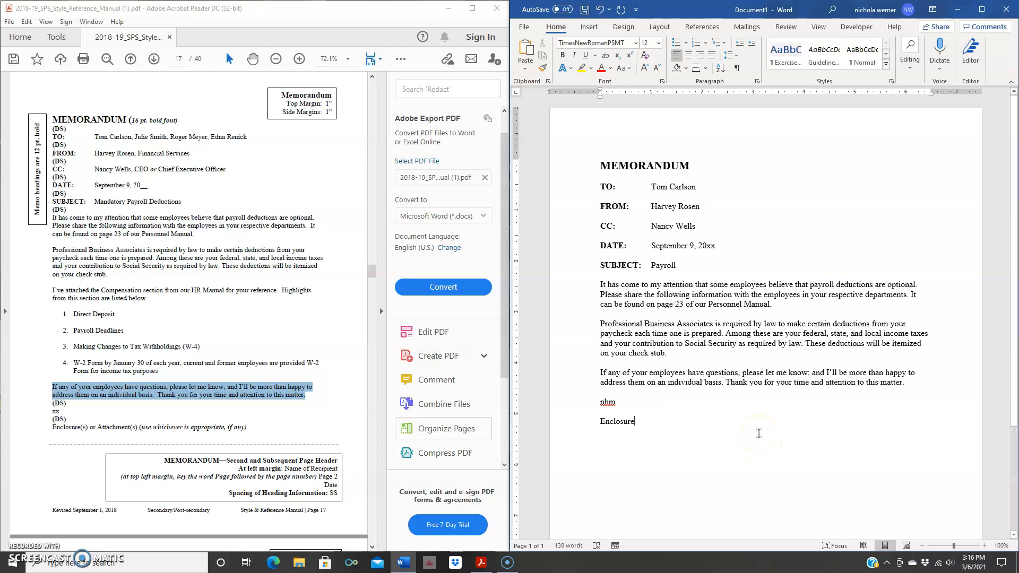
# Step: Show the formatting marks and check the spacing between the memo's headings, body paragraphs and closing notations
pyautogui.click(737, 68)
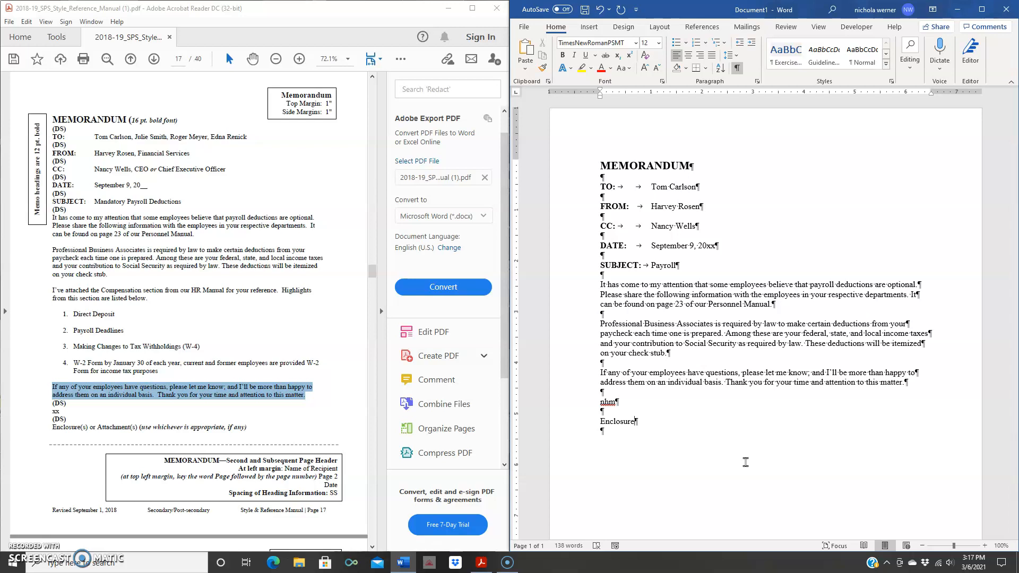
pyautogui.scroll(-2, 746, 462)
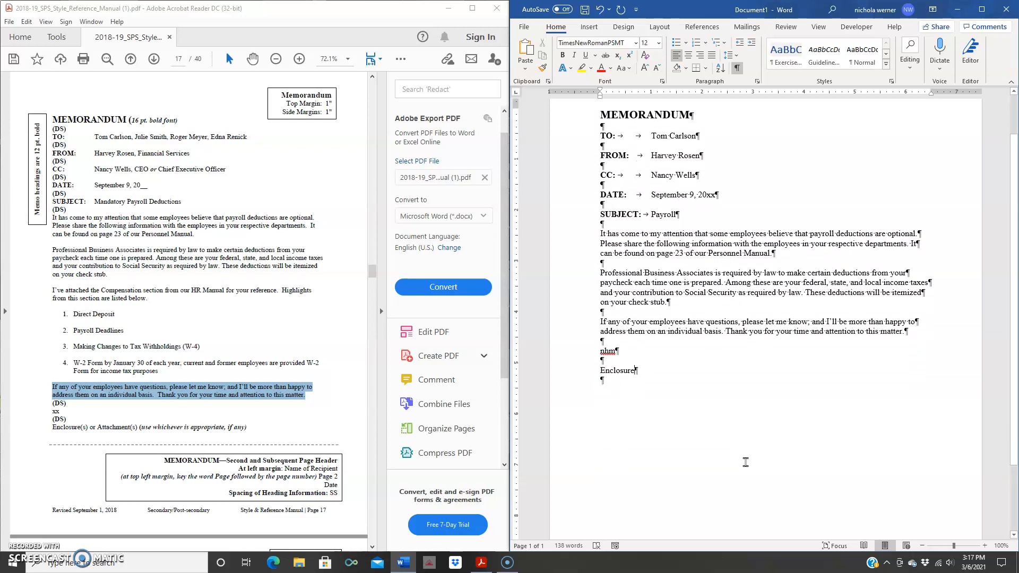